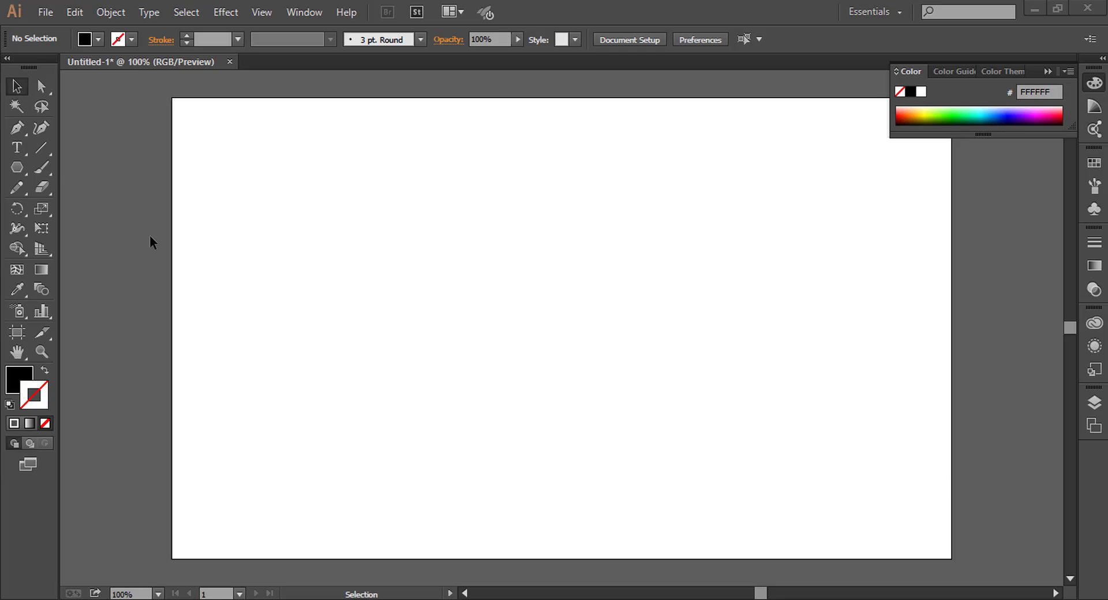
Draw a black 3-sided polygon with a 50 px radius near the artboard's centre
click(25, 168)
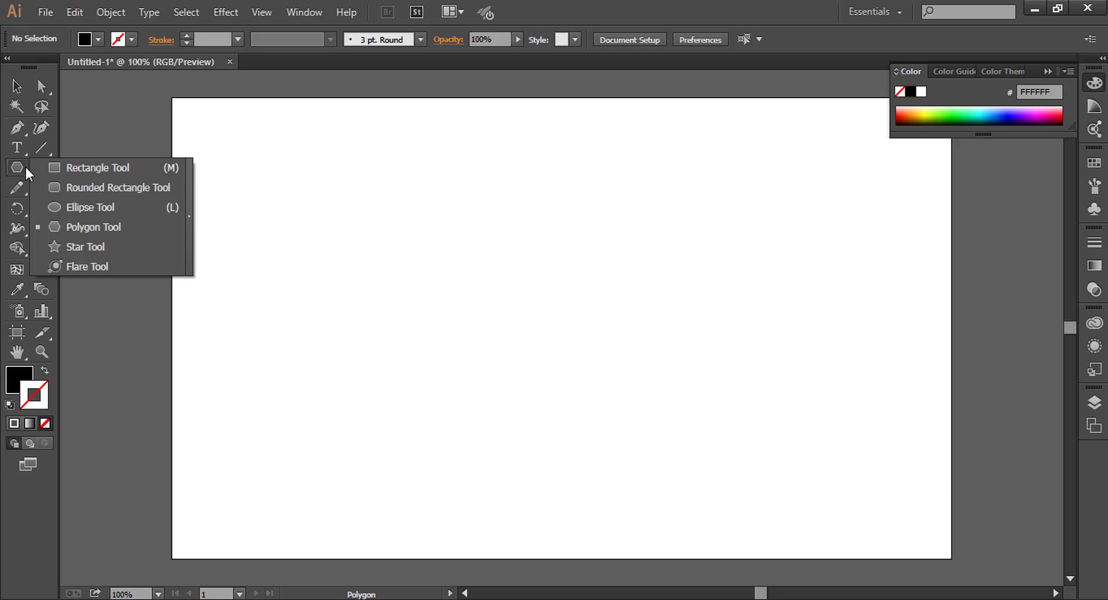
click(116, 227)
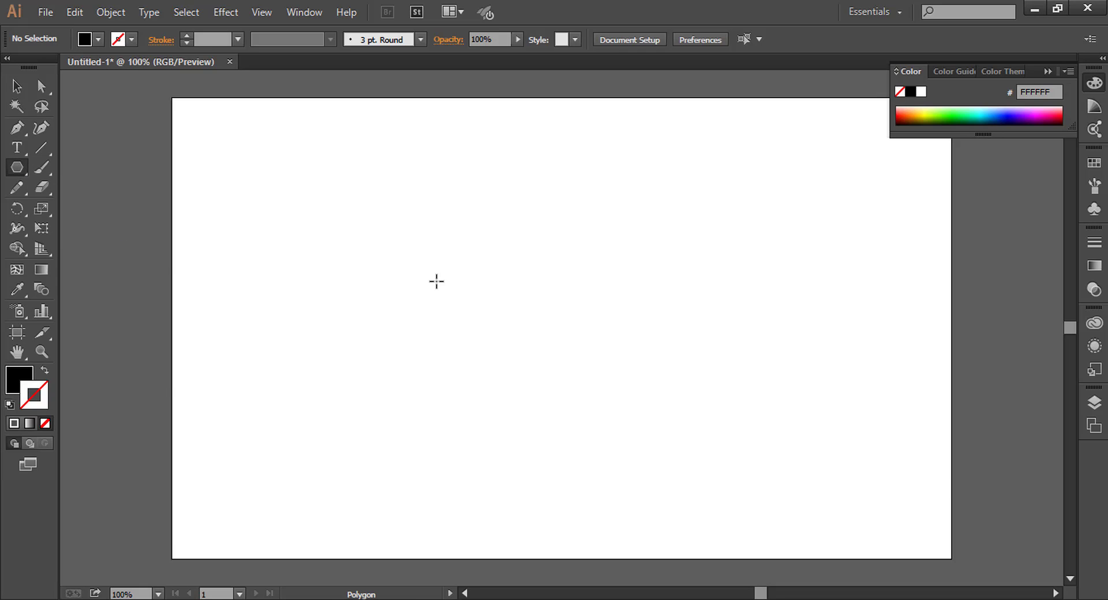
click(510, 333)
click(553, 266)
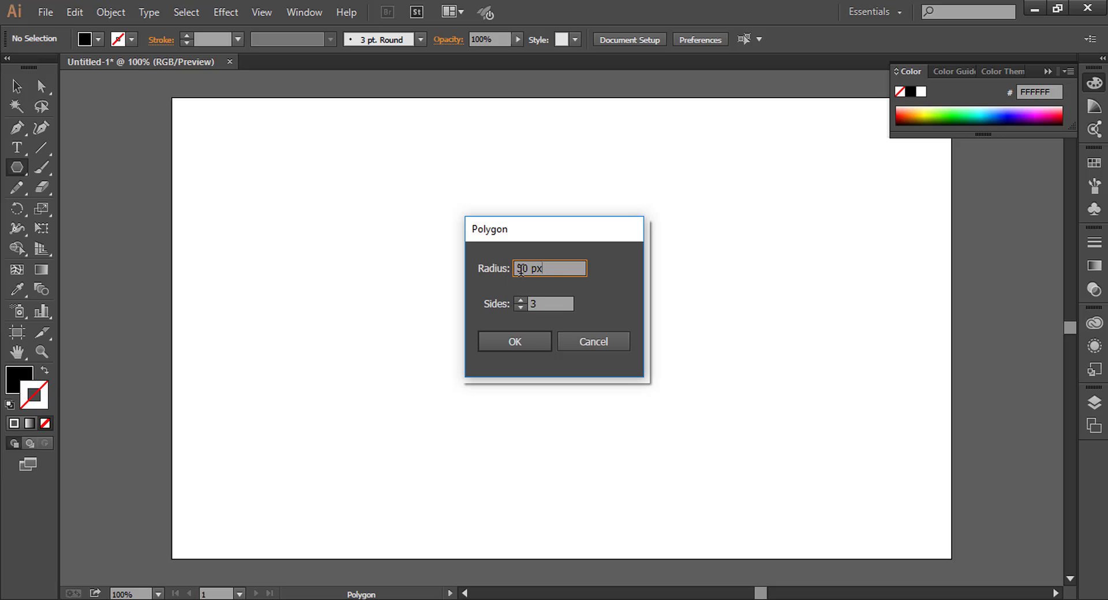
key(Tab)
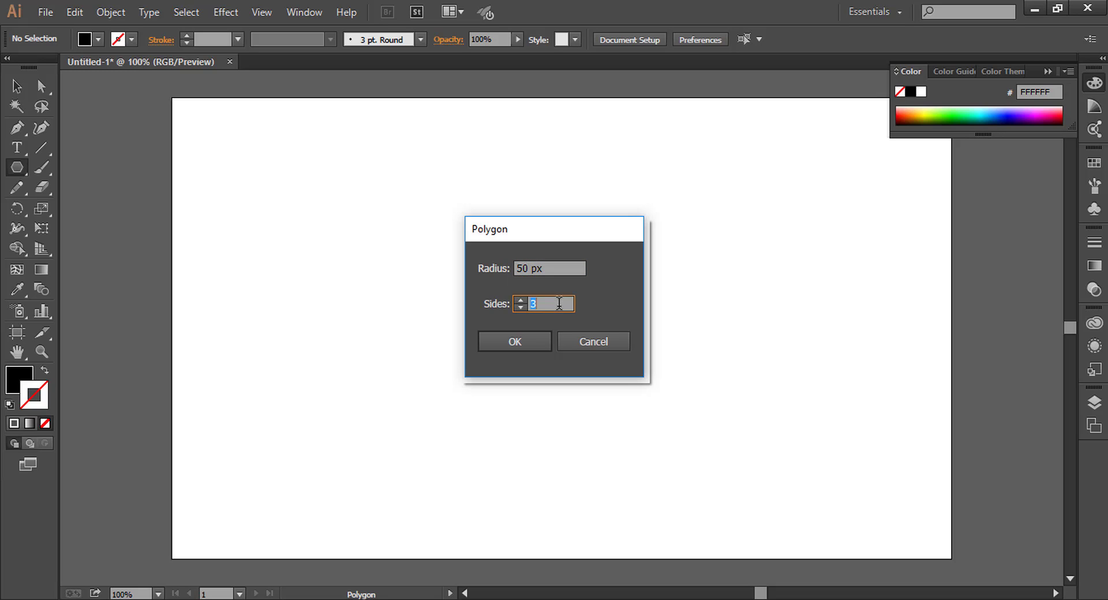
click(527, 344)
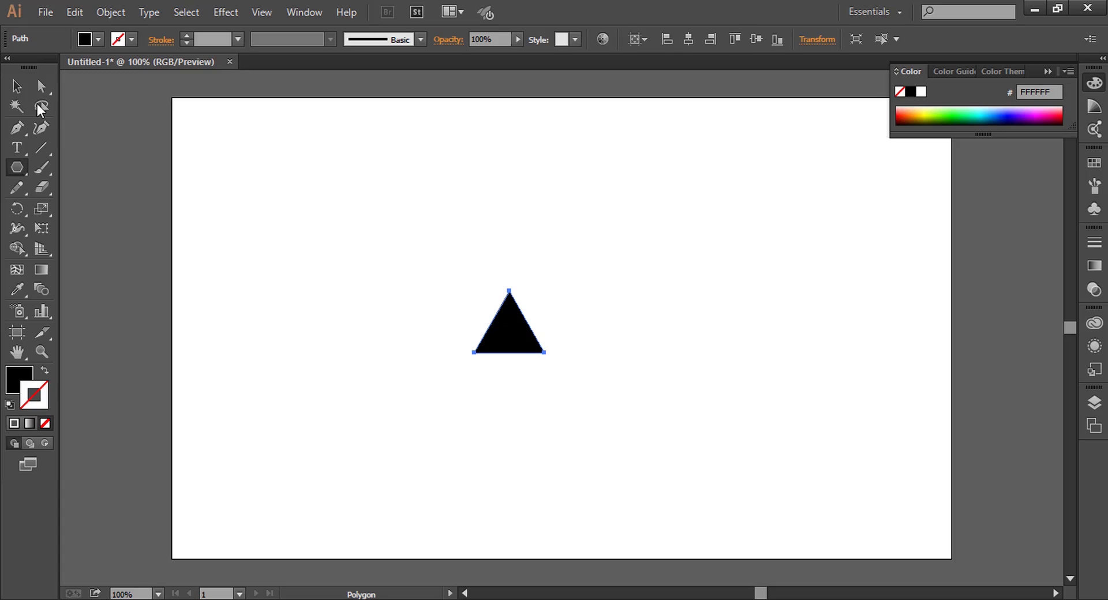
click(16, 87)
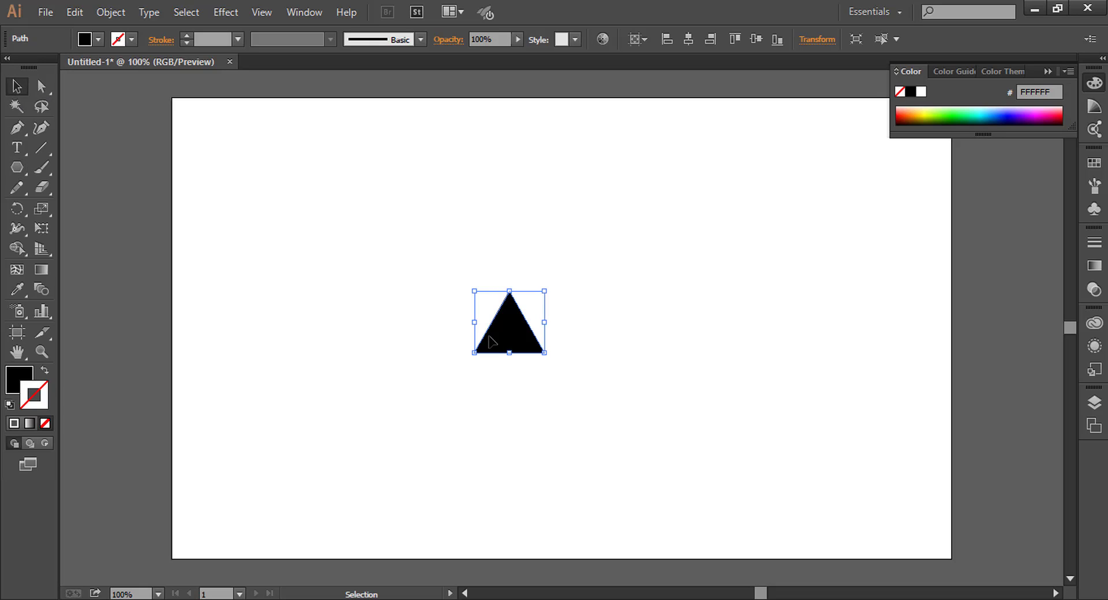
Move the triangle up and to the left on the artboard, then reselect it
drag(511, 335, 450, 306)
click(587, 386)
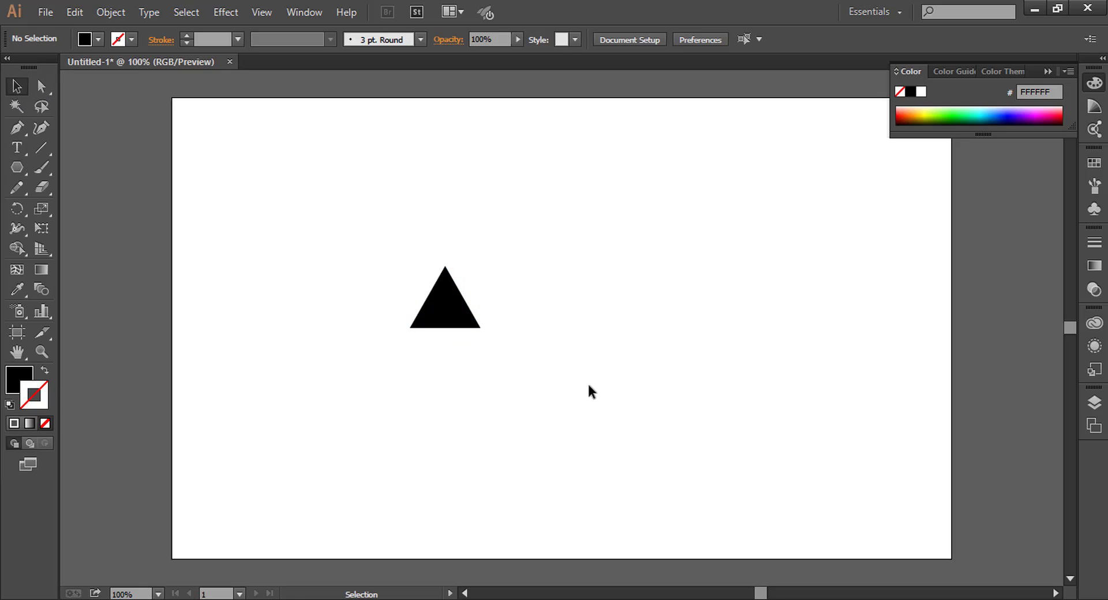
click(449, 317)
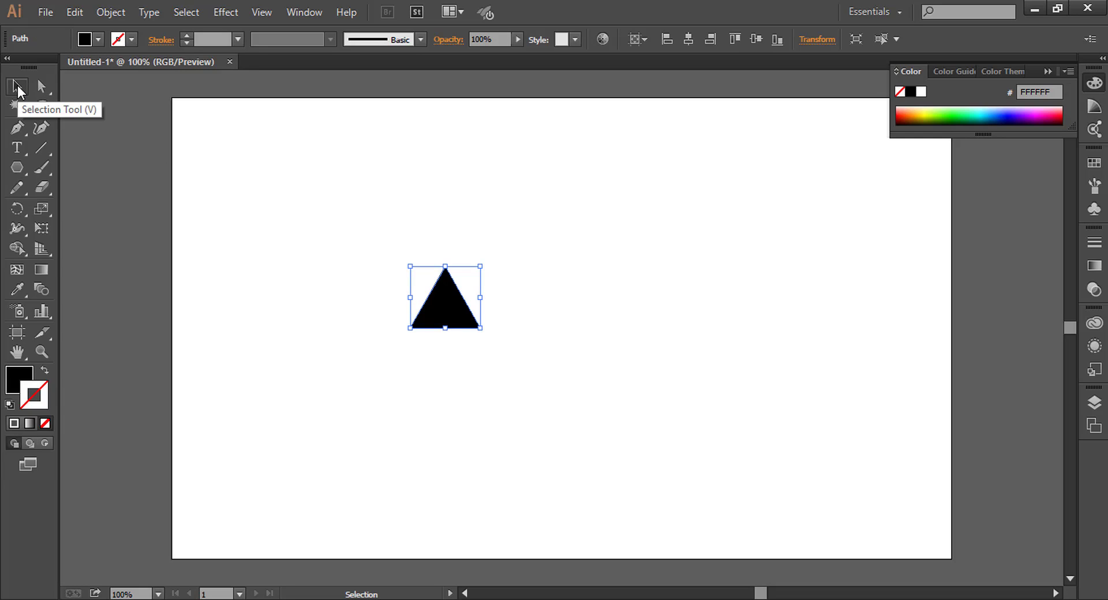
Copy the triangle 100 px horizontally, 0 px vertically, repeat once, then select all three
double_click(18, 88)
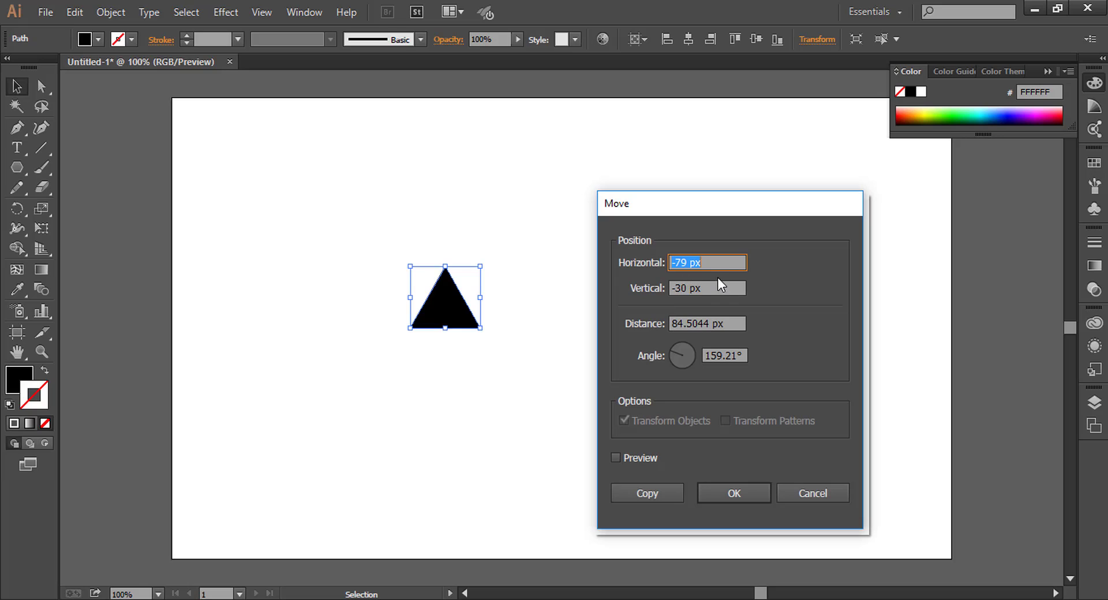
click(719, 263)
key(BackSpace)
key(BackSpace)
key(BackSpace)
text(100)
click(735, 289)
key(BackSpace)
key(BackSpace)
key(Tab)
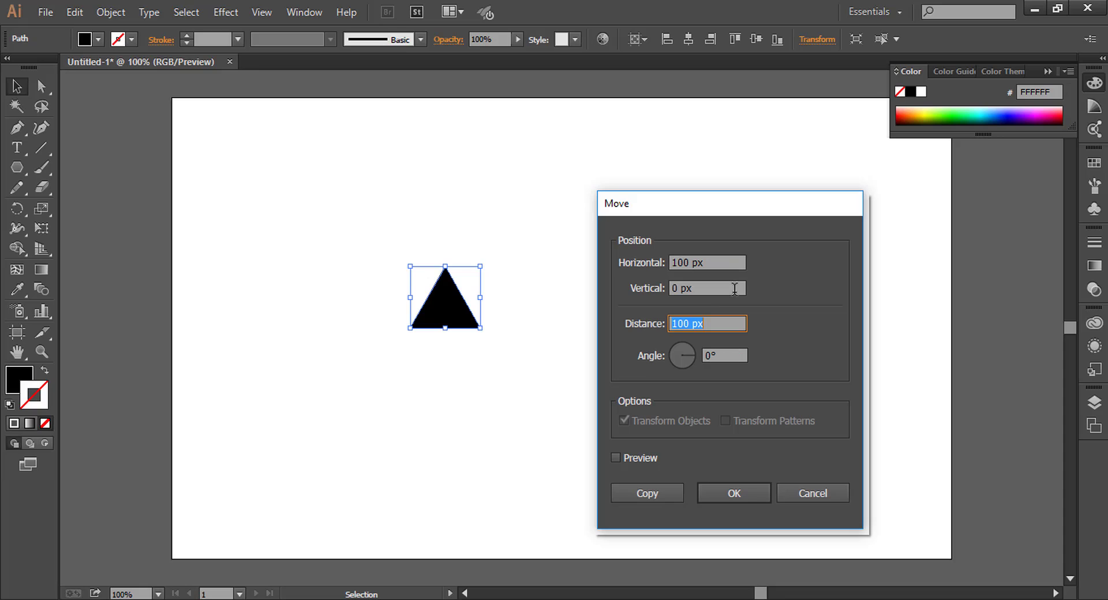
click(657, 493)
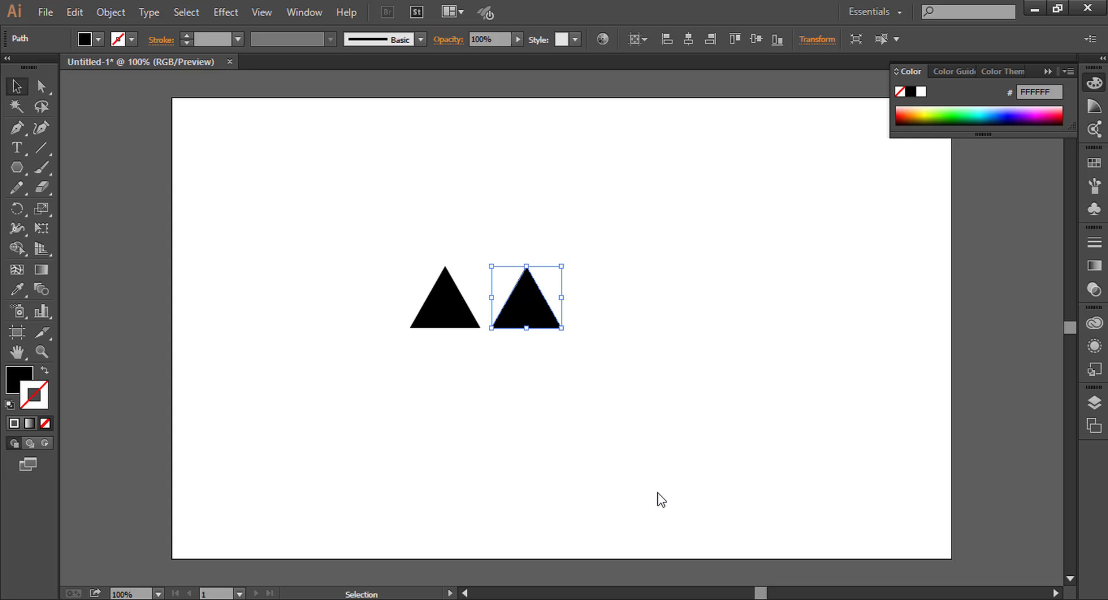
key(ctrl+d)
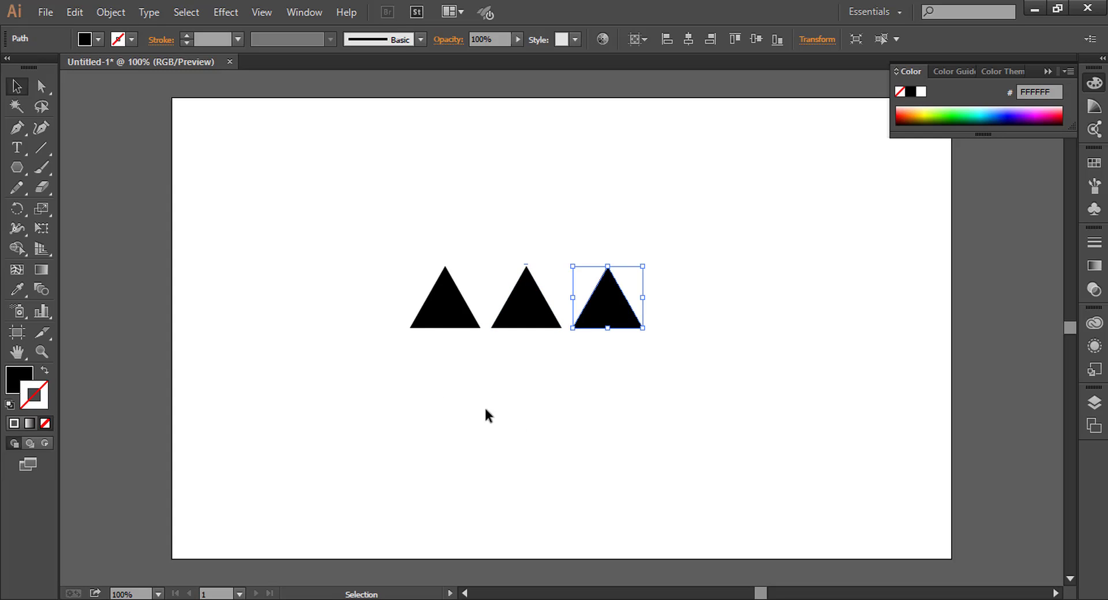
click(430, 384)
drag(282, 208, 707, 430)
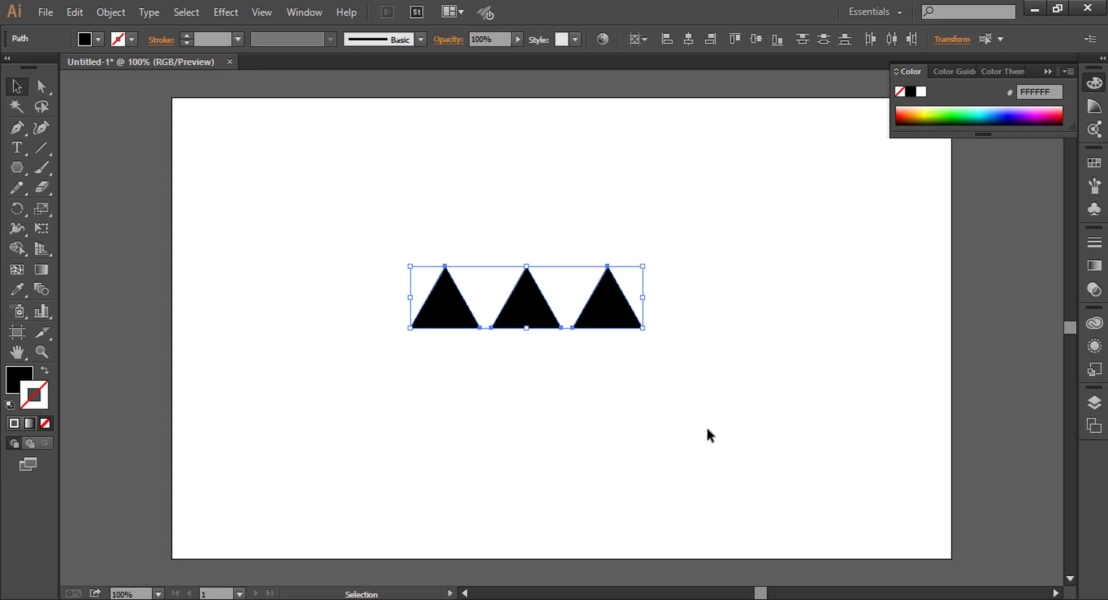
Copy the third triangle and paste it in place on top of itself
click(707, 429)
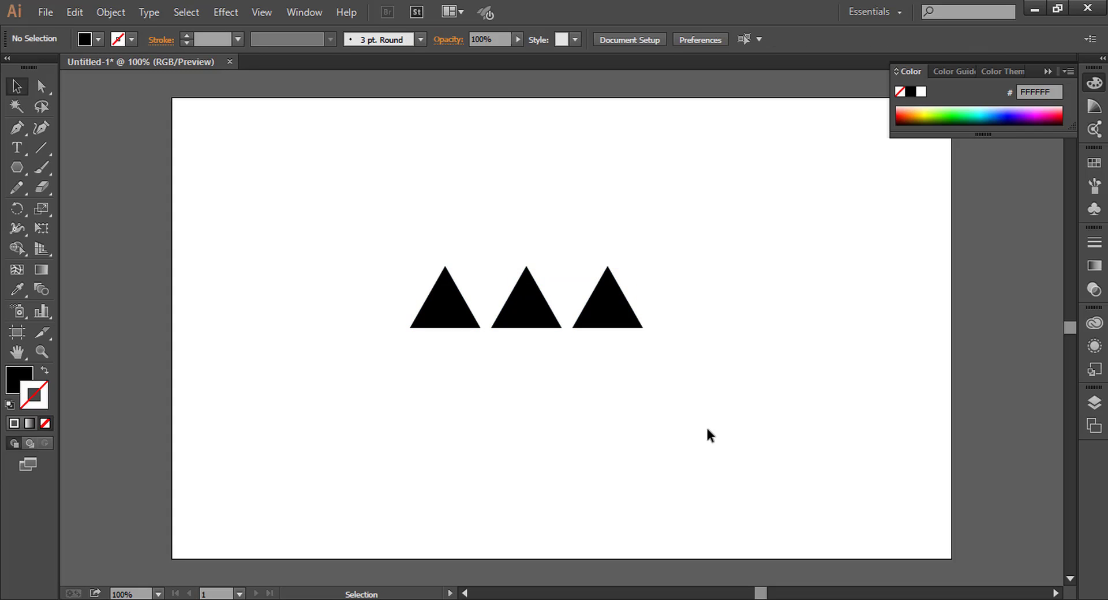
click(616, 319)
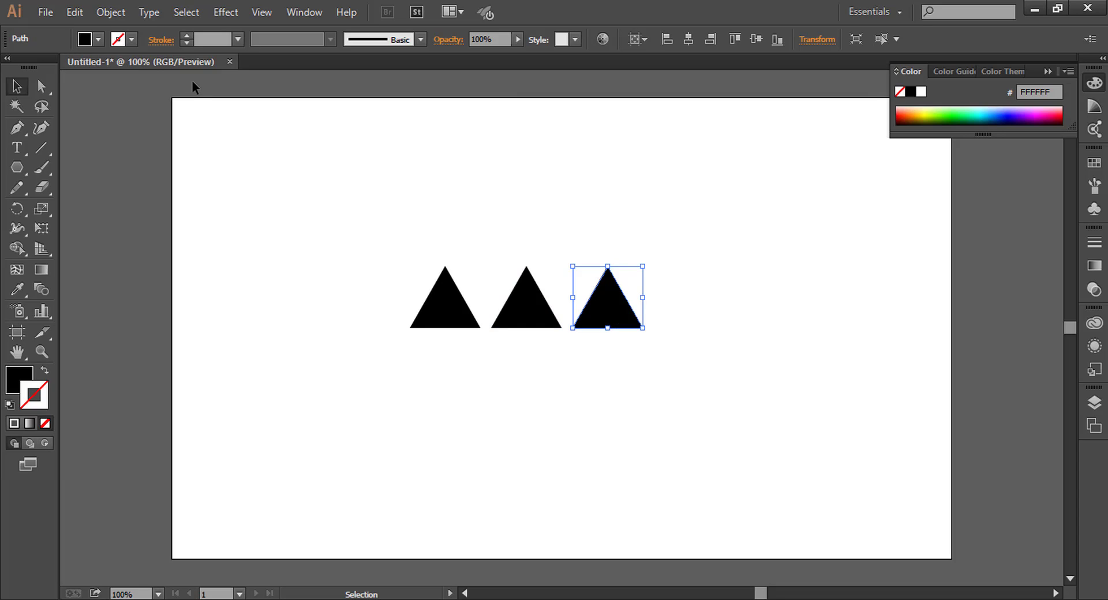
click(77, 13)
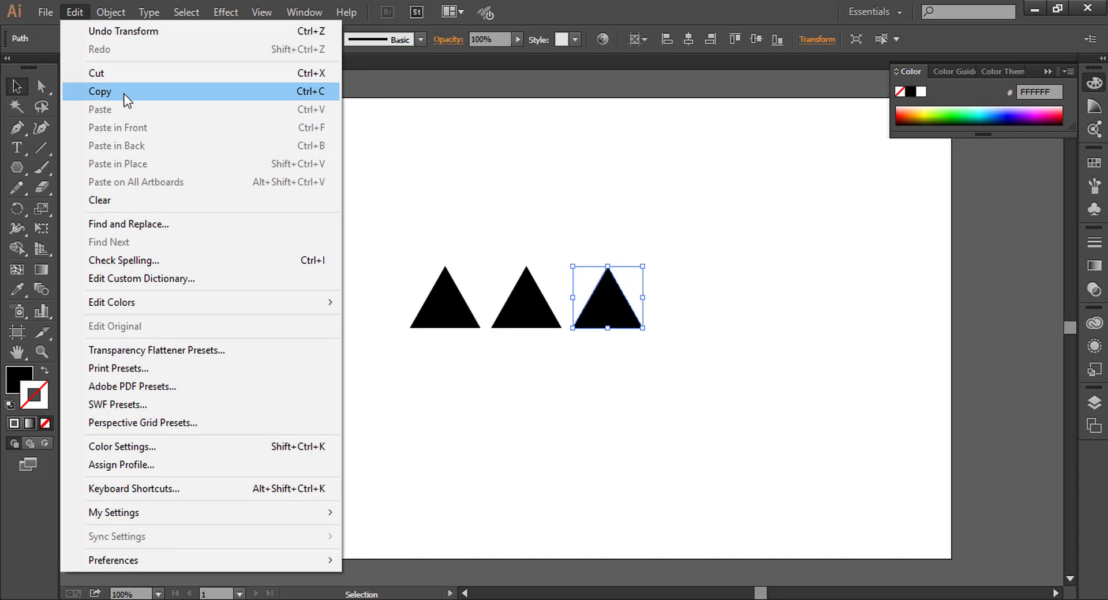
click(115, 92)
click(75, 12)
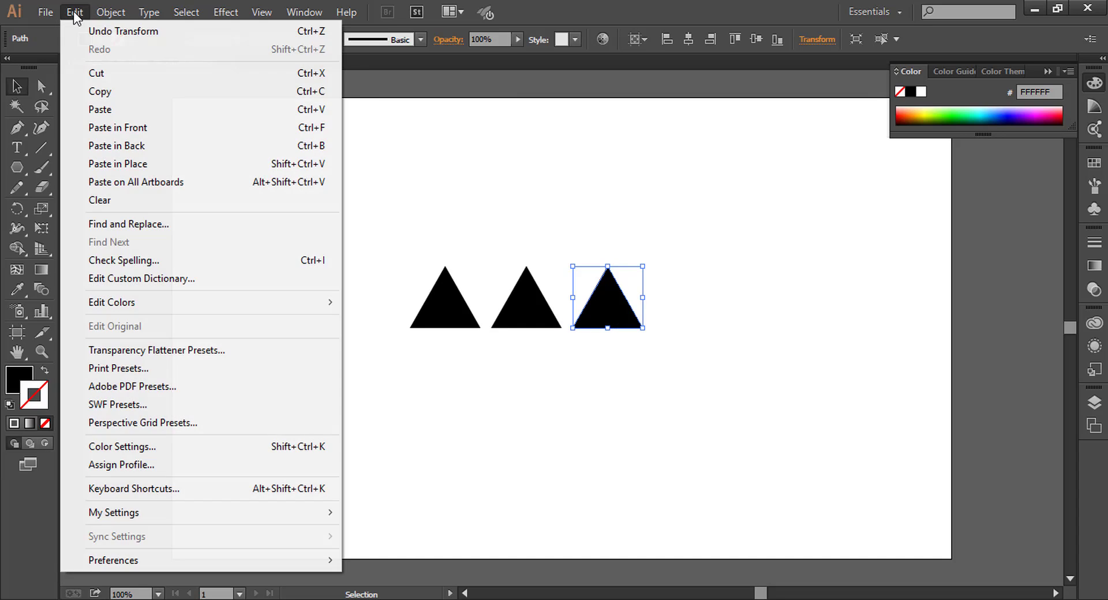
click(178, 166)
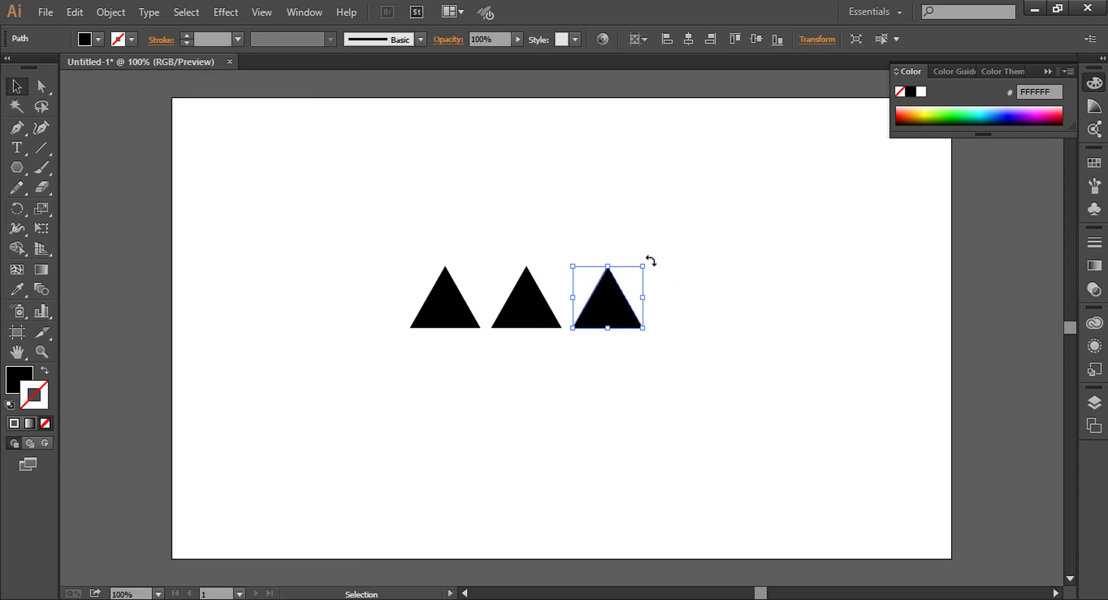
Rotate the pasted copy 180° so it points down, forming an hourglass
key(shift)
drag(651, 261, 545, 384)
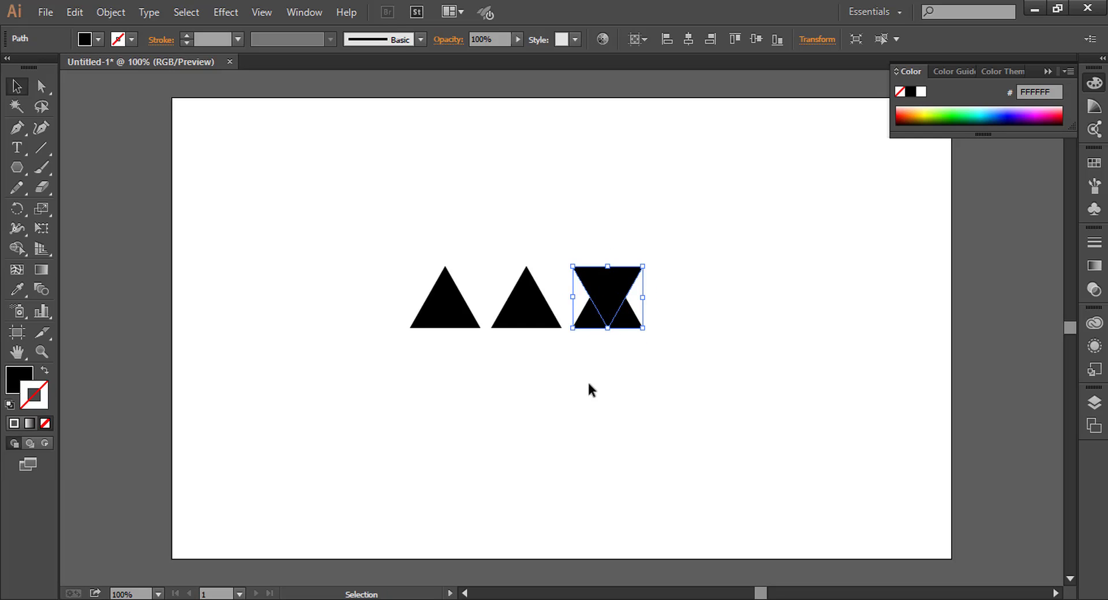
click(652, 390)
click(618, 302)
Copy the inverted triangle -50 px horizontally, repeating the shifted copy further left
double_click(16, 89)
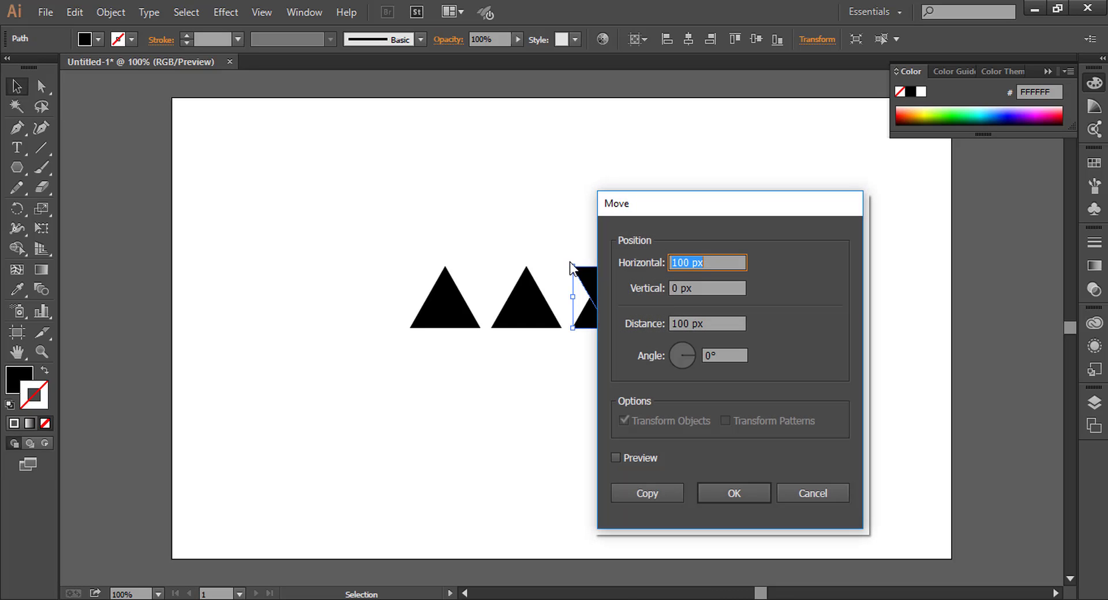
click(725, 263)
key(Left)
key(Left)
key(BackSpace)
key(BackSpace)
key(BackSpace)
text(0)
key(Left)
text(-5)
click(653, 494)
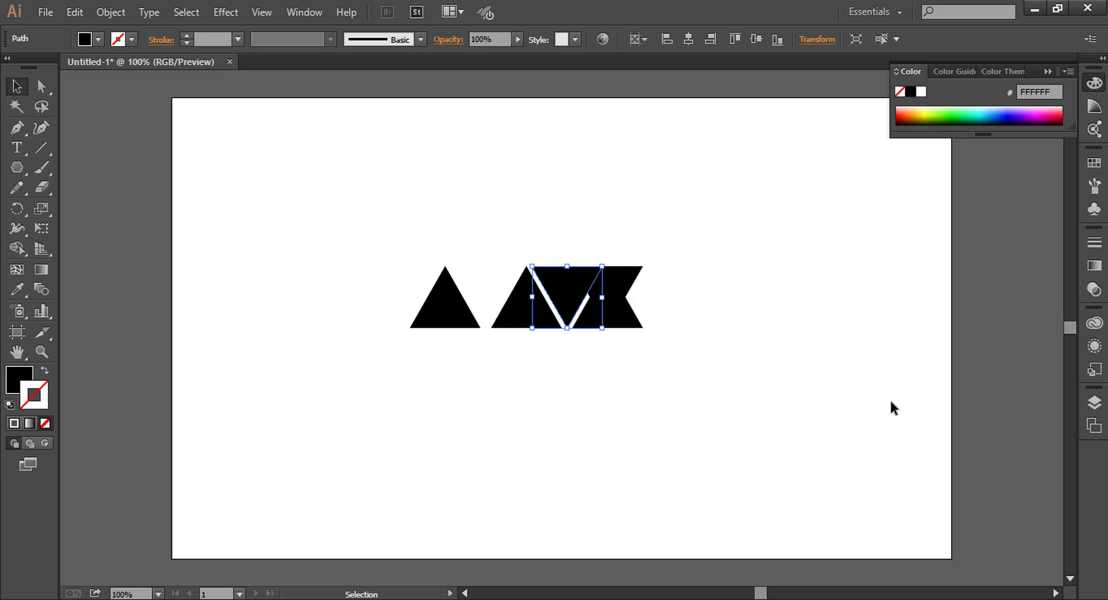
key(a)
key(ctrl+d)
key(ctrl+d)
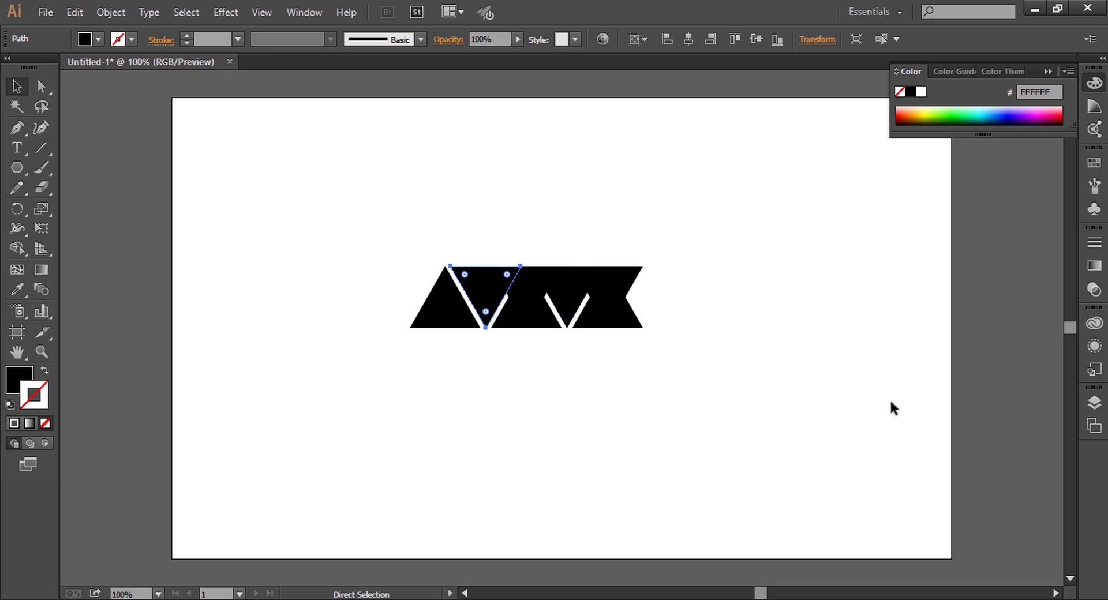
key(v)
Delete the two surplus inverted triangles, leaving five pieces in the band
click(425, 167)
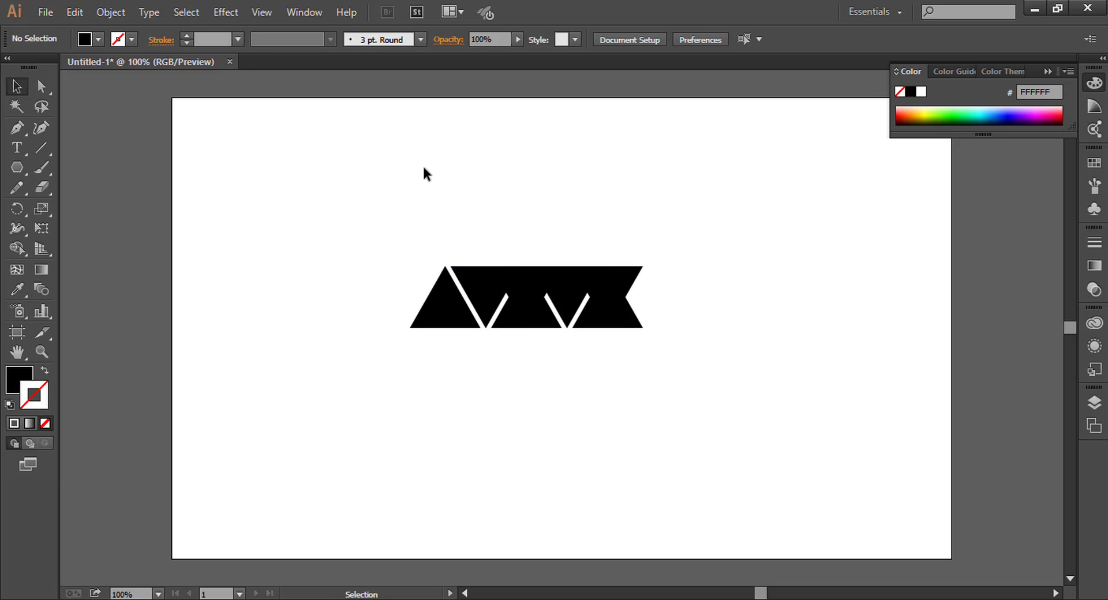
click(528, 291)
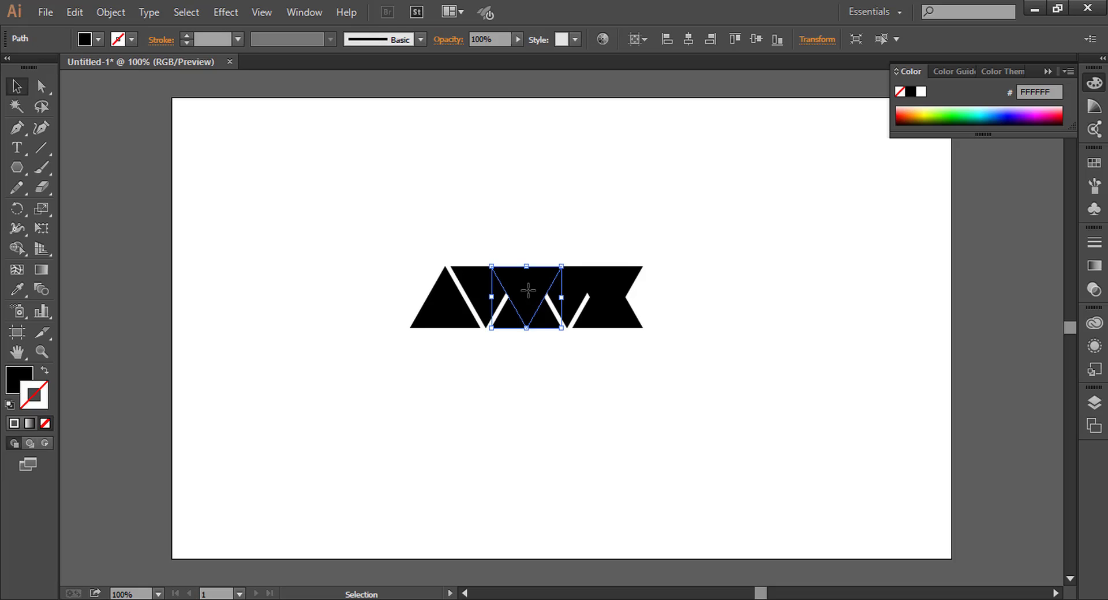
key(Delete)
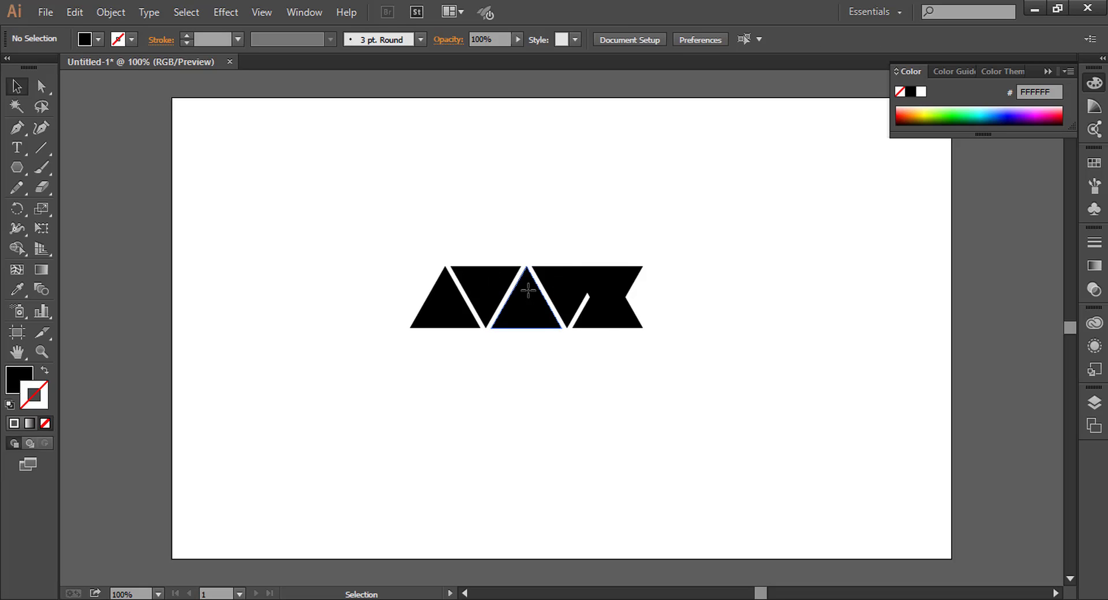
click(605, 284)
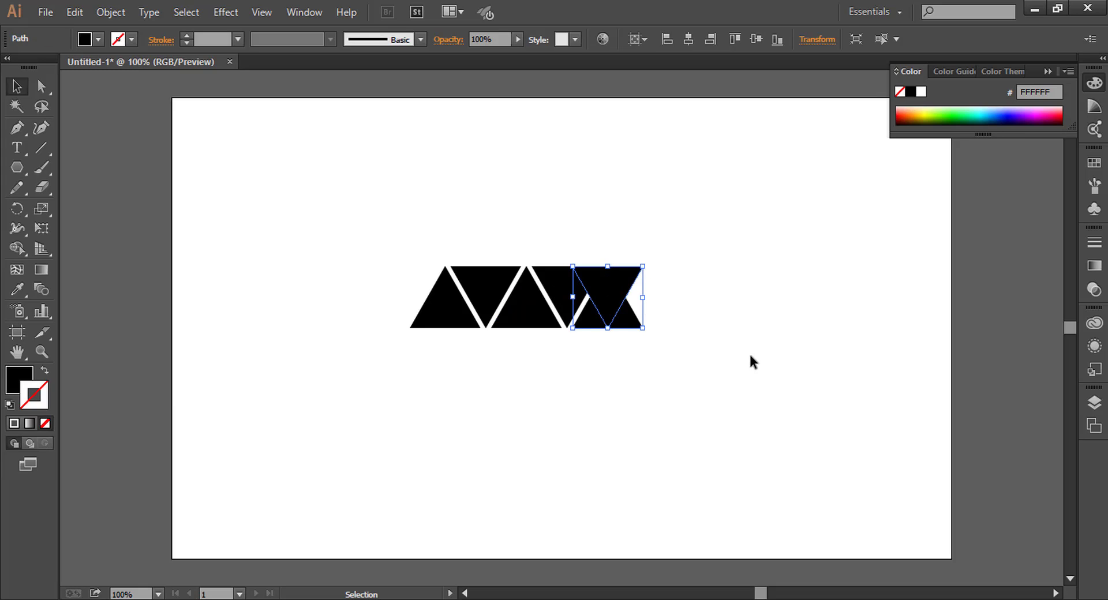
key(Delete)
drag(279, 215, 804, 443)
click(764, 326)
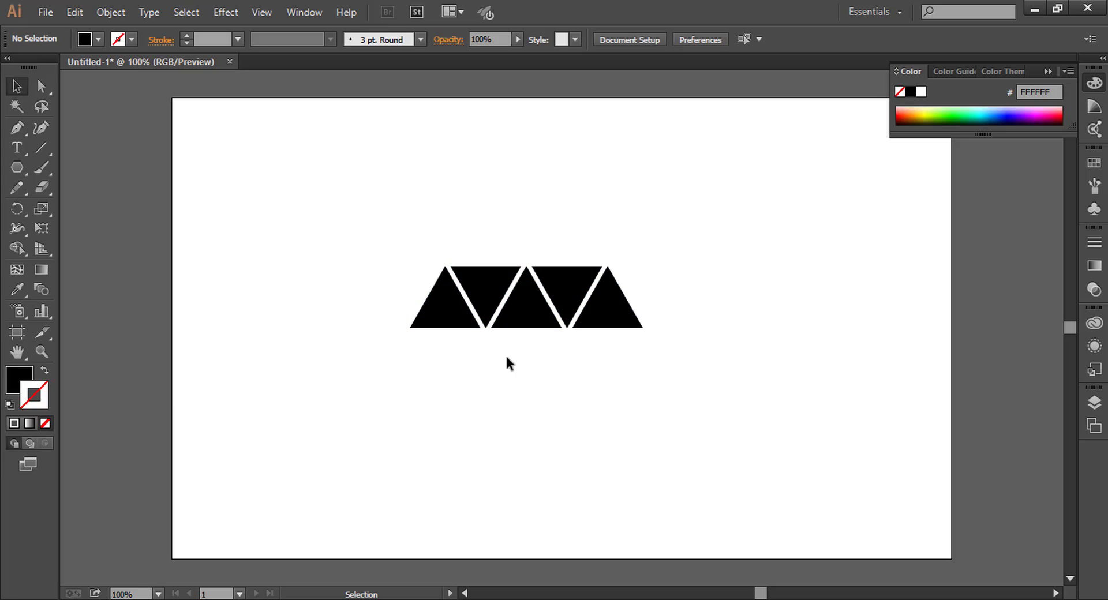
Duplicate the middle upright triangle below the row and rotate it to point downward
click(525, 315)
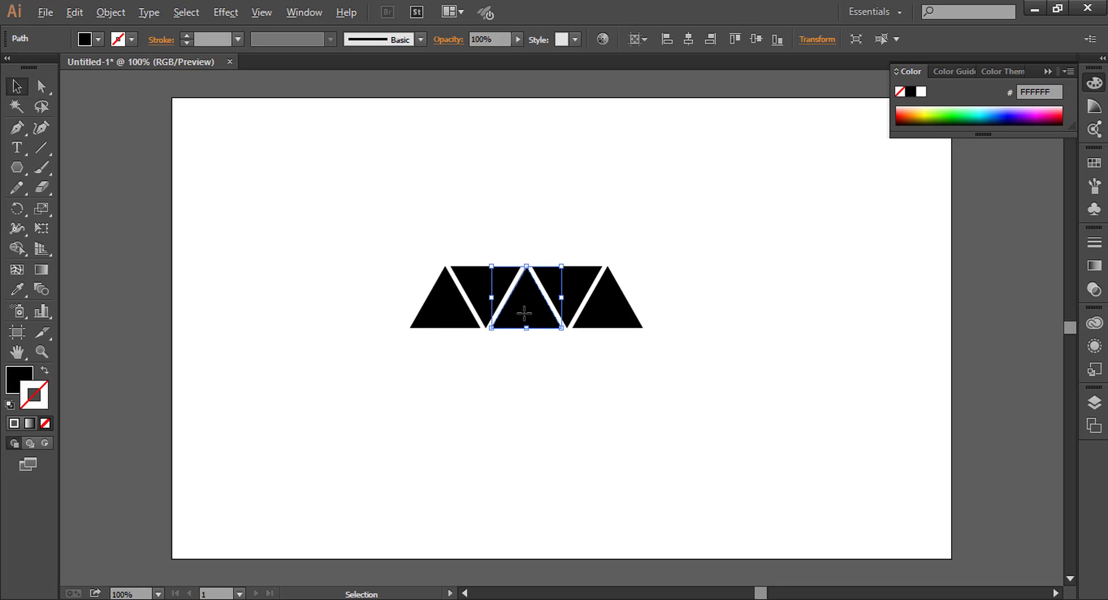
drag(527, 318, 522, 389)
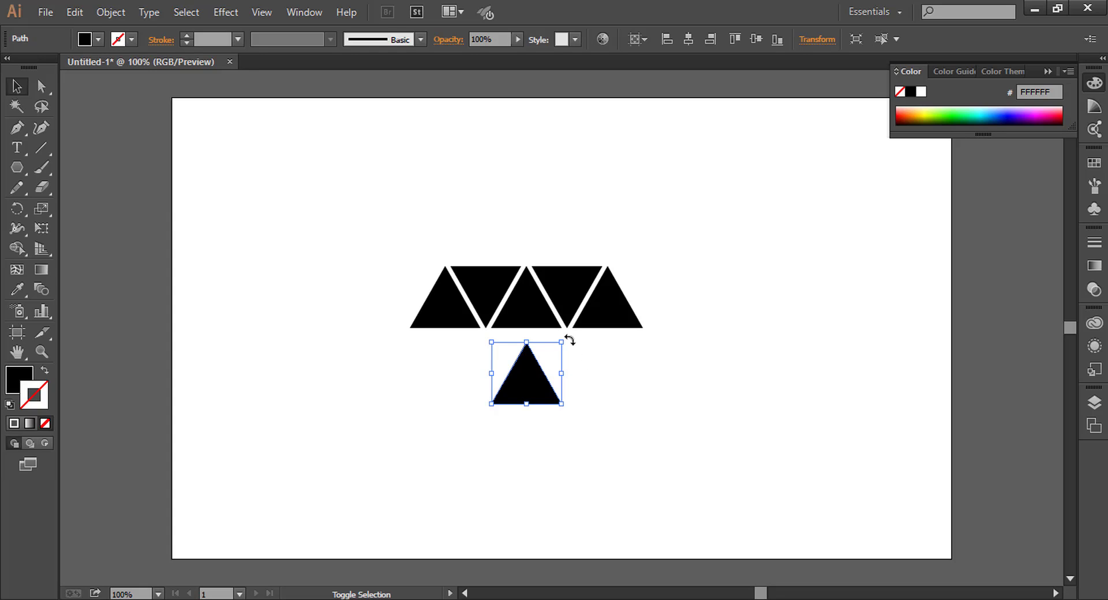
drag(570, 340, 462, 448)
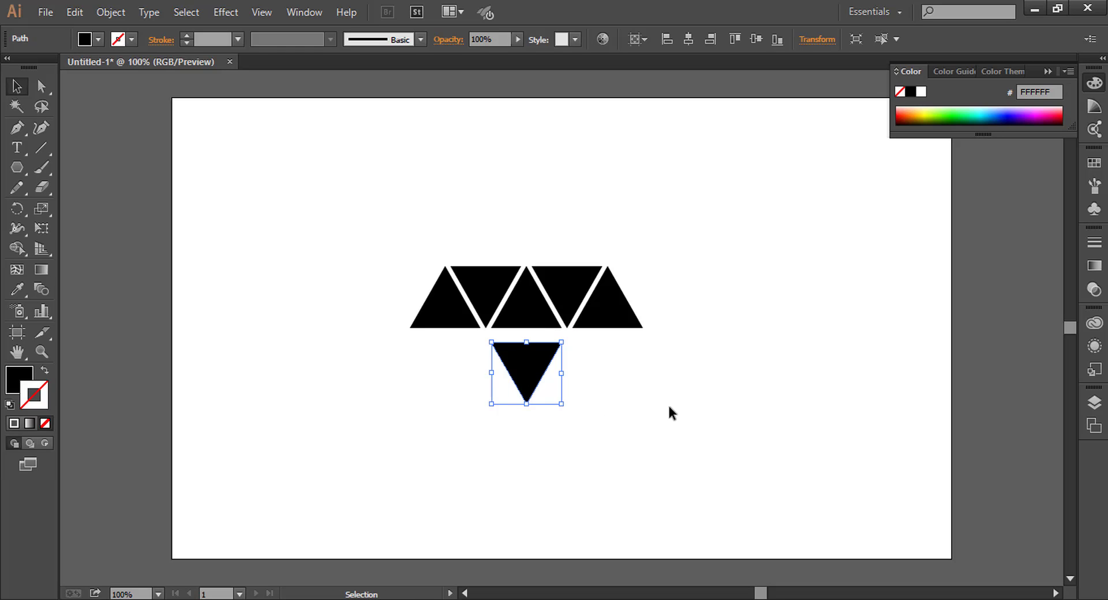
Nudge the downward triangle up until it sits just below the top row with a narrow gap
key(z)
drag(335, 256, 809, 461)
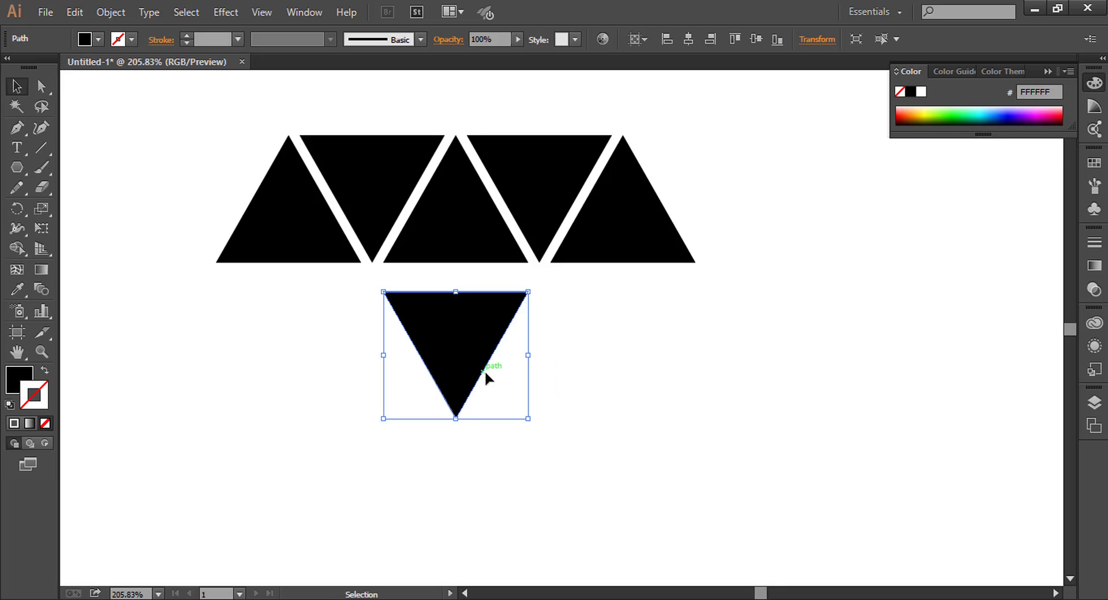
key(Up)
key(Up)
key(Up)
key(Up)
key(Up)
key(Up)
key(Up)
key(Up)
key(Up)
key(Up)
key(Up)
key(Up)
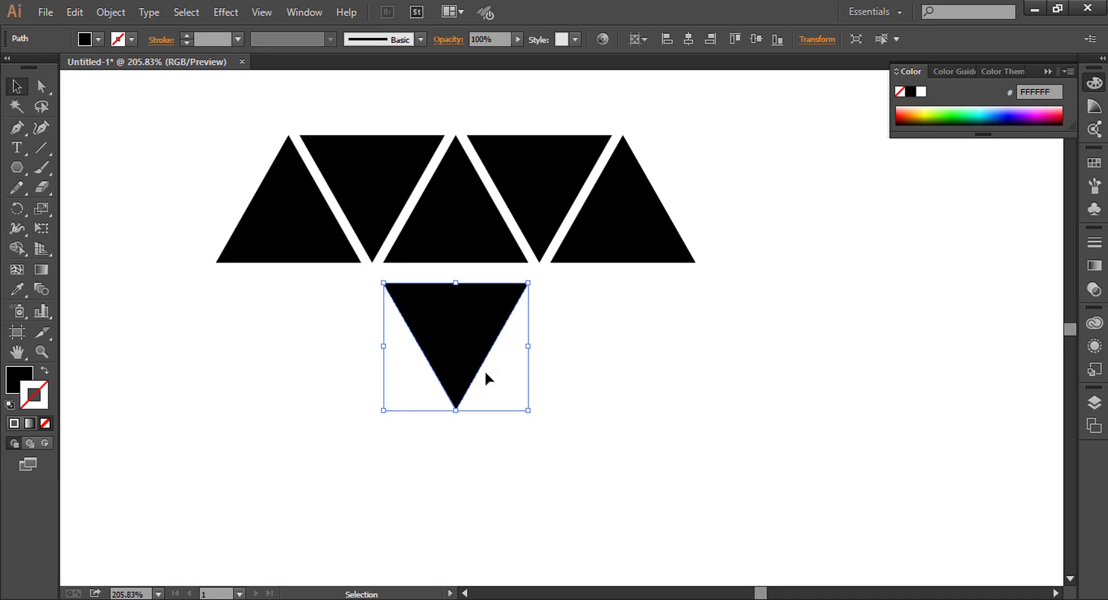
key(Up)
key(Up)
key(Up)
key(Up)
key(Up)
key(Up)
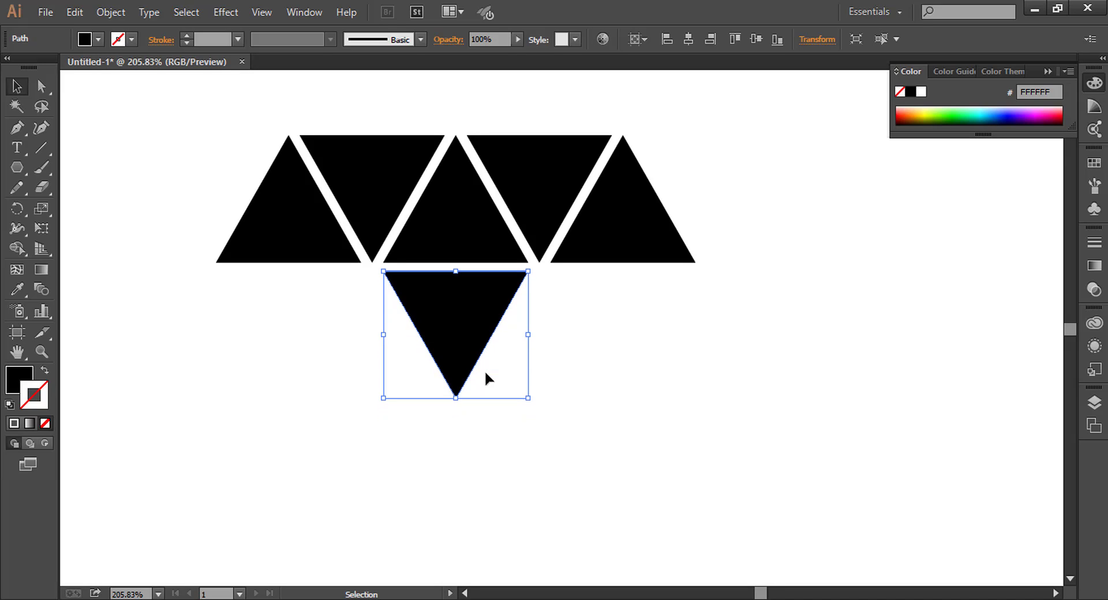
key(Down)
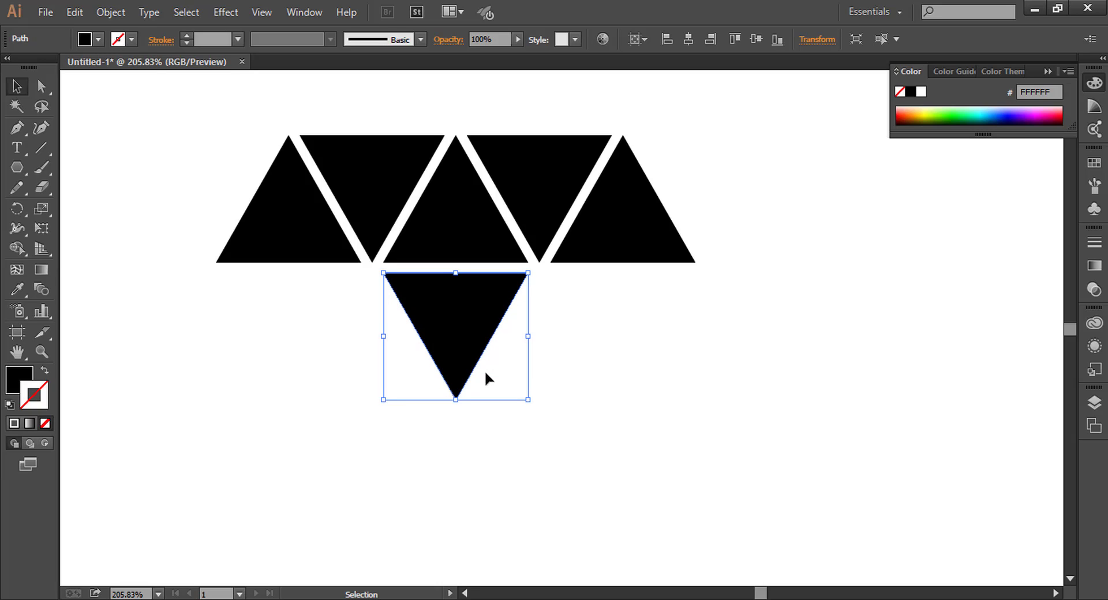
click(654, 393)
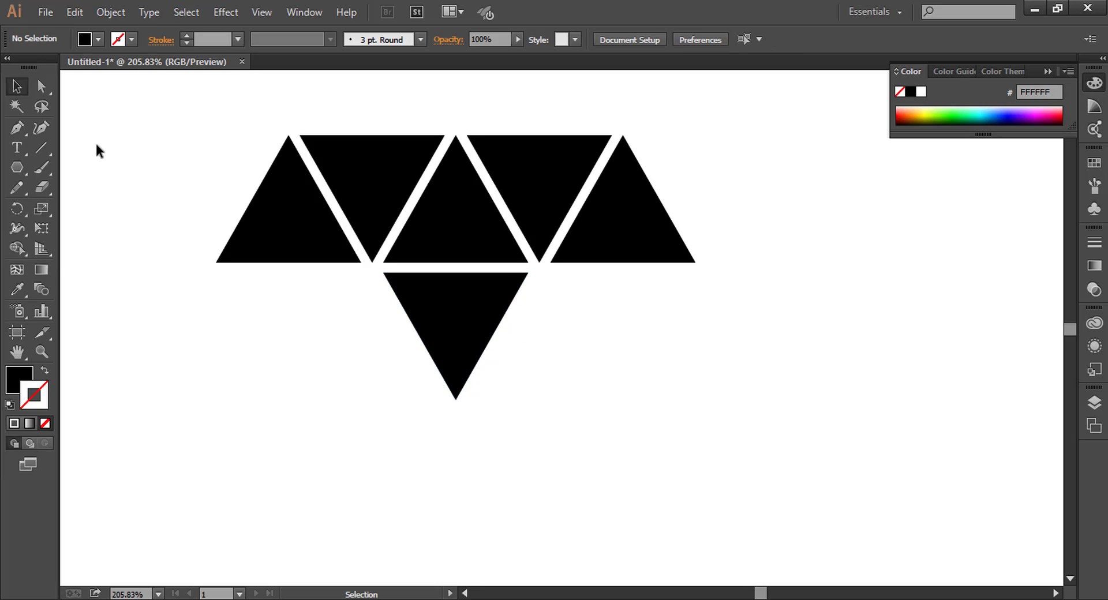
Drag the downward triangle's bottom anchor far down to lengthen its point
click(41, 88)
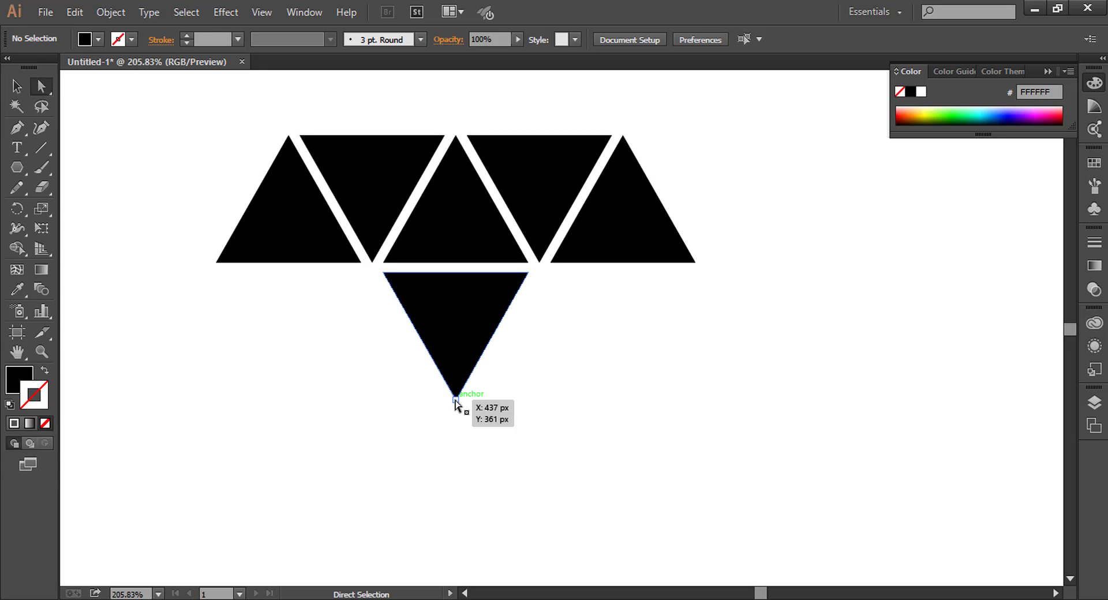
drag(455, 400, 456, 463)
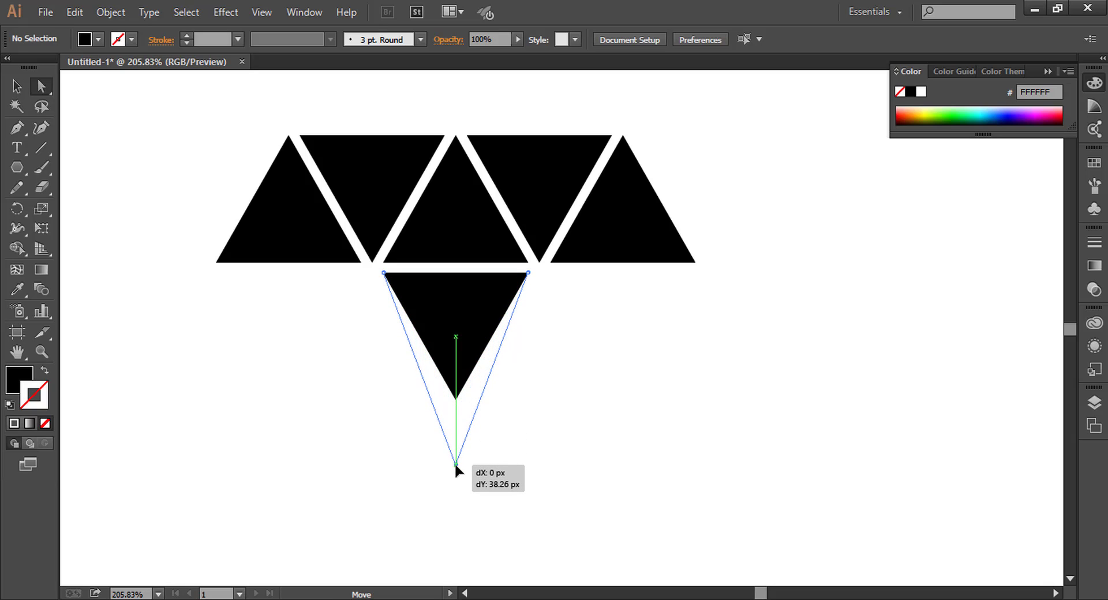
drag(456, 463, 456, 552)
key(ctrl+minus)
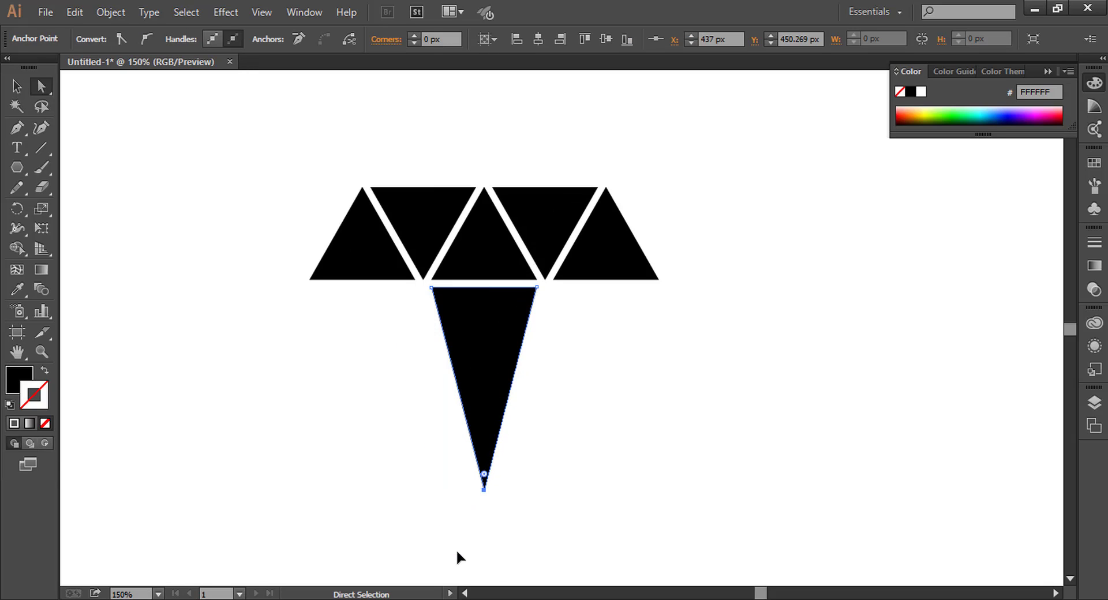
Widen the elongated lower triangle symmetrically by dragging its side handle
click(16, 86)
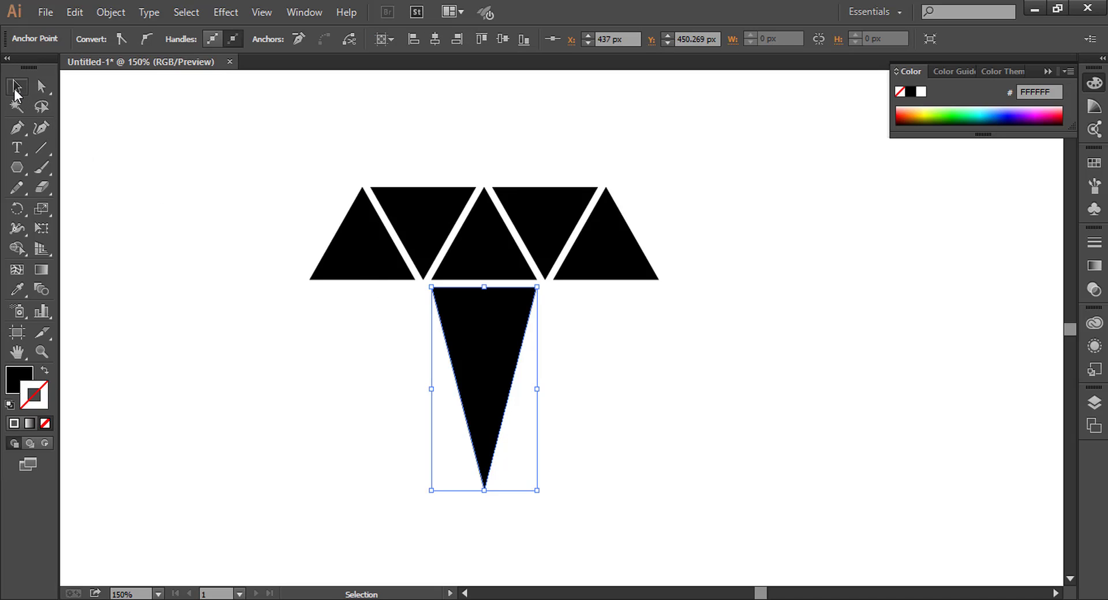
click(480, 366)
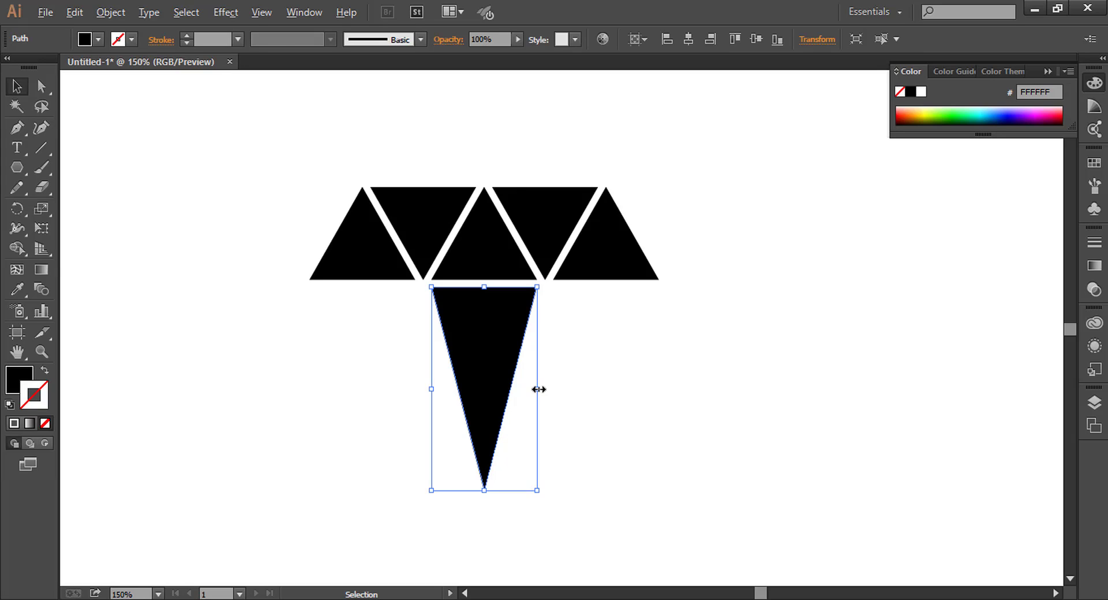
drag(538, 390, 559, 390)
click(631, 411)
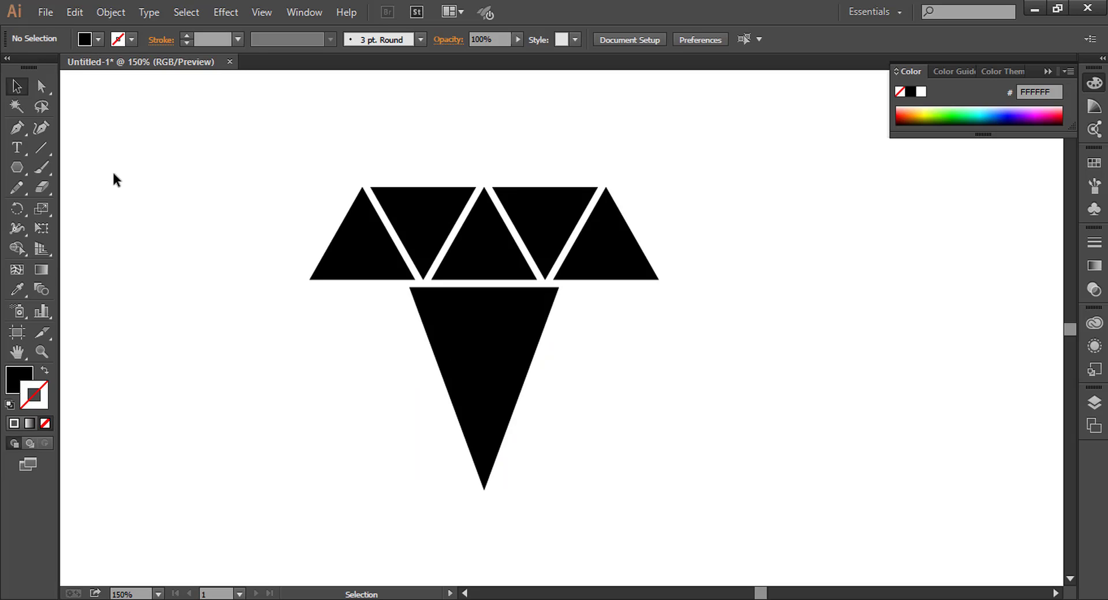
Zoom in and start a Pen path at the lower triangle's corner, then discard the attempt
click(16, 129)
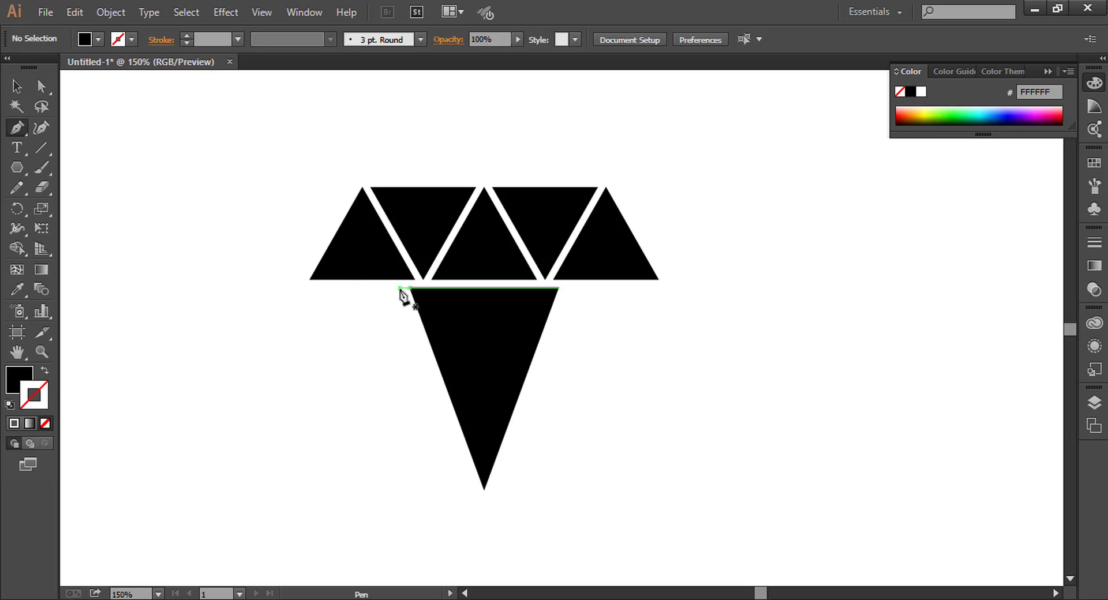
key(ctrl+space)
drag(245, 238, 559, 483)
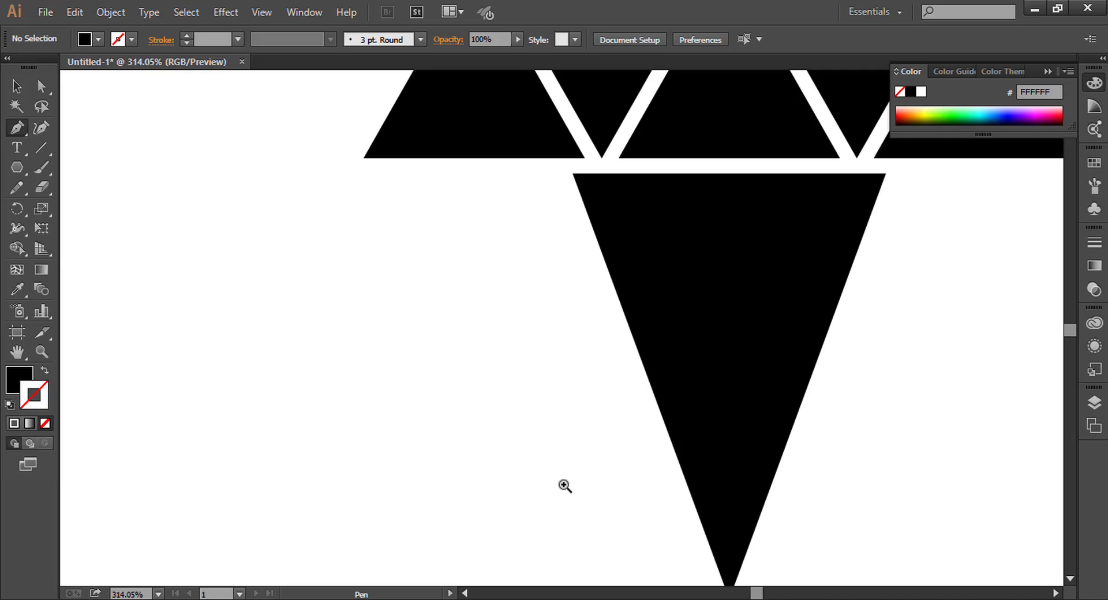
click(560, 174)
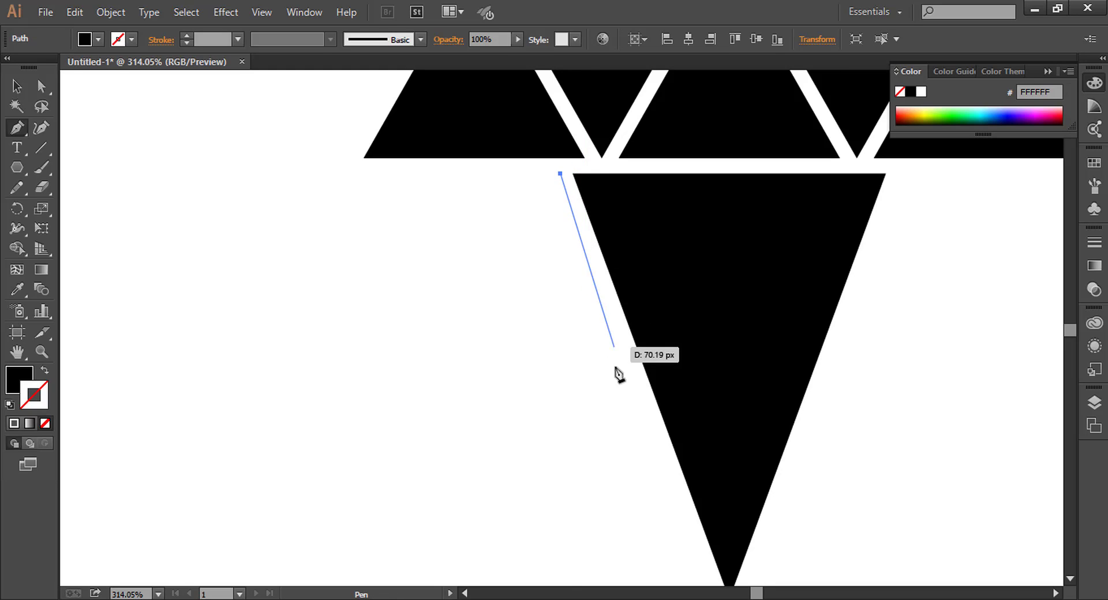
key(ctrl)
key(ctrl+minus)
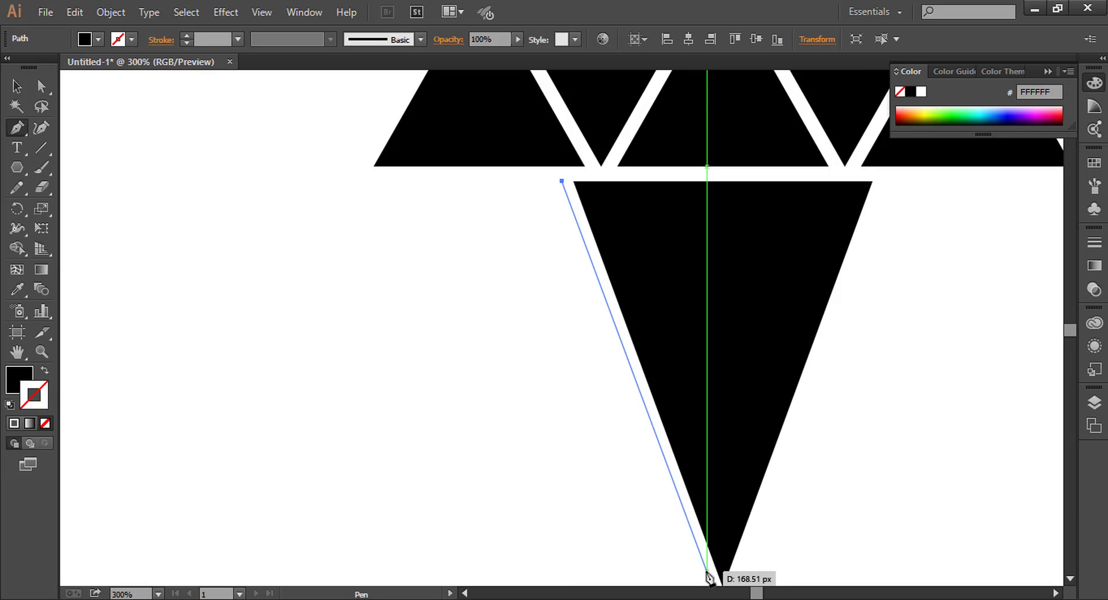
ctrl+click(709, 578)
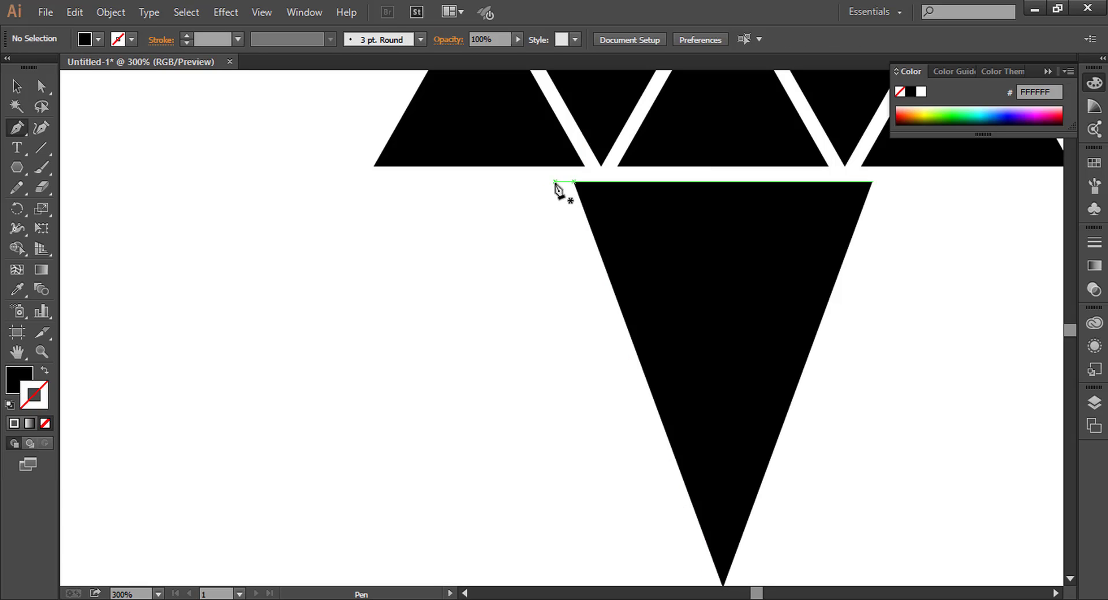
Draw a closed three-point triangle filling the lower-left facet beside the centre point
click(554, 181)
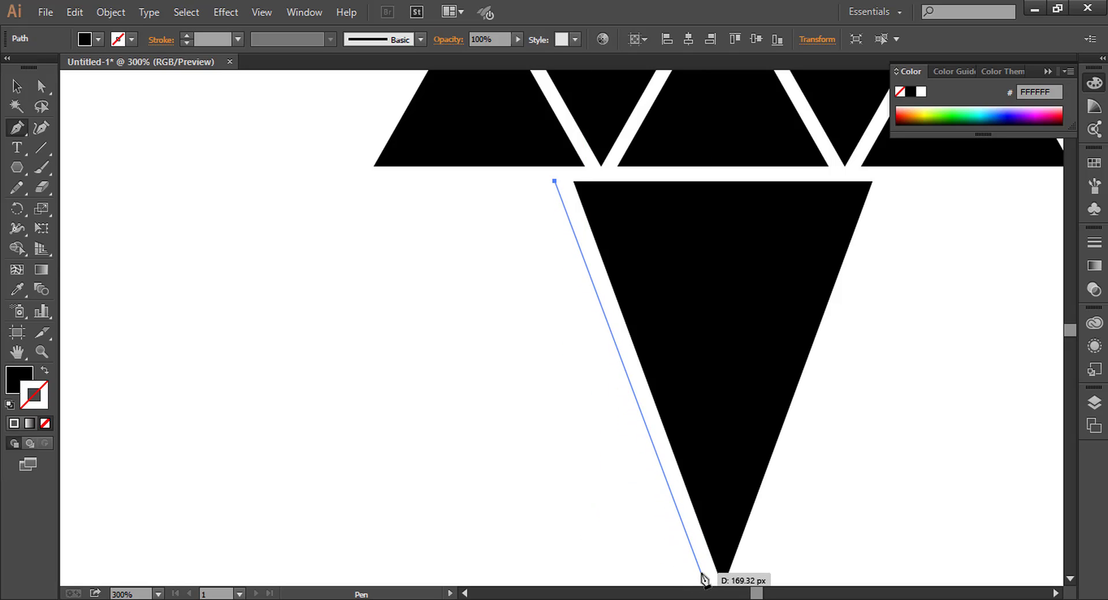
click(701, 573)
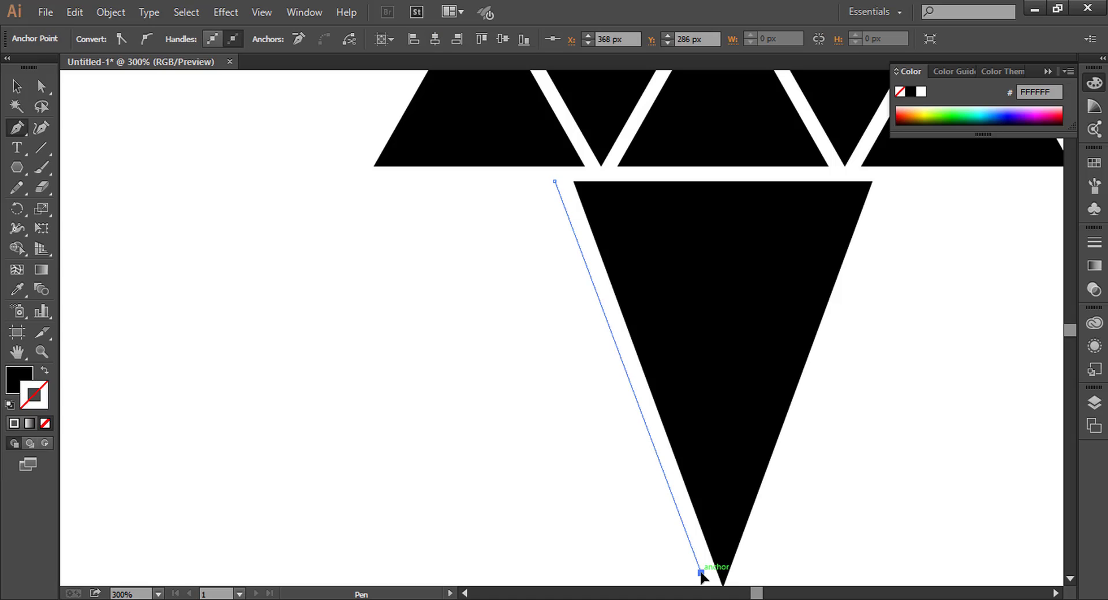
click(373, 182)
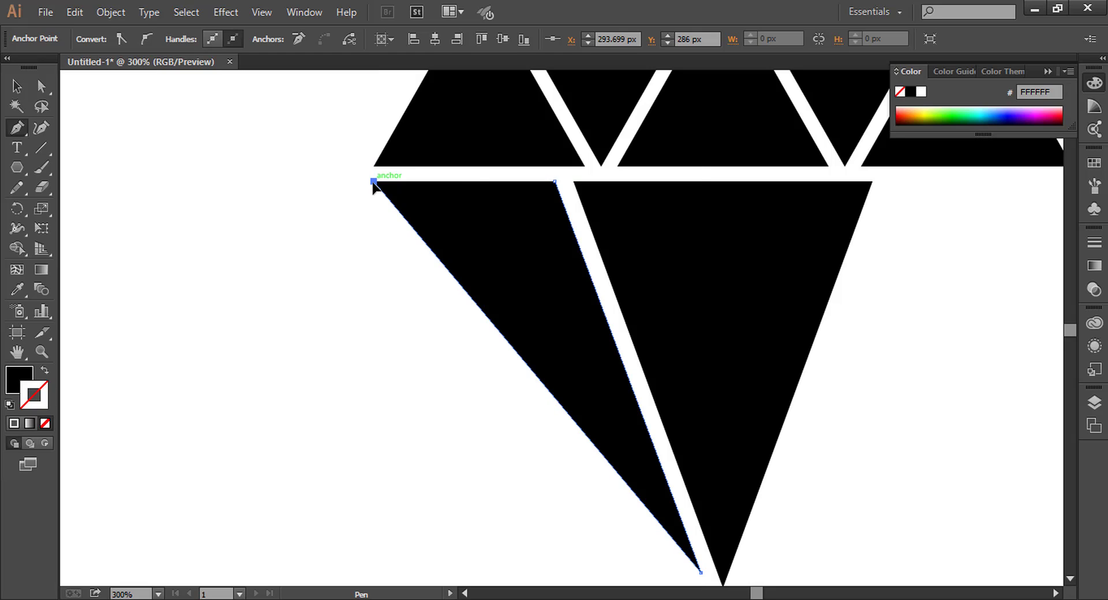
click(554, 182)
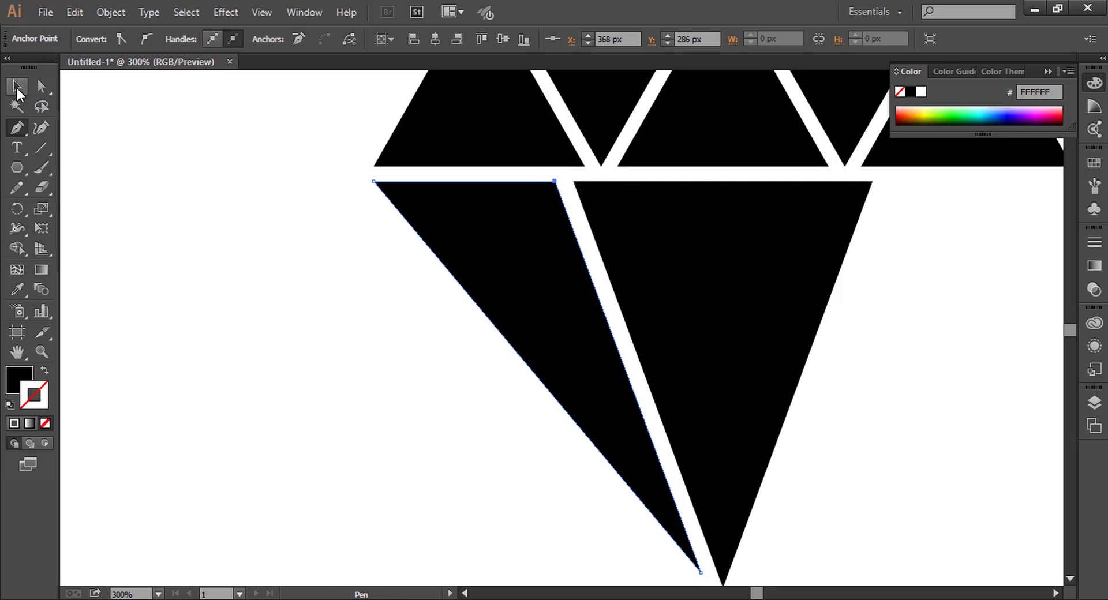
click(17, 86)
click(269, 297)
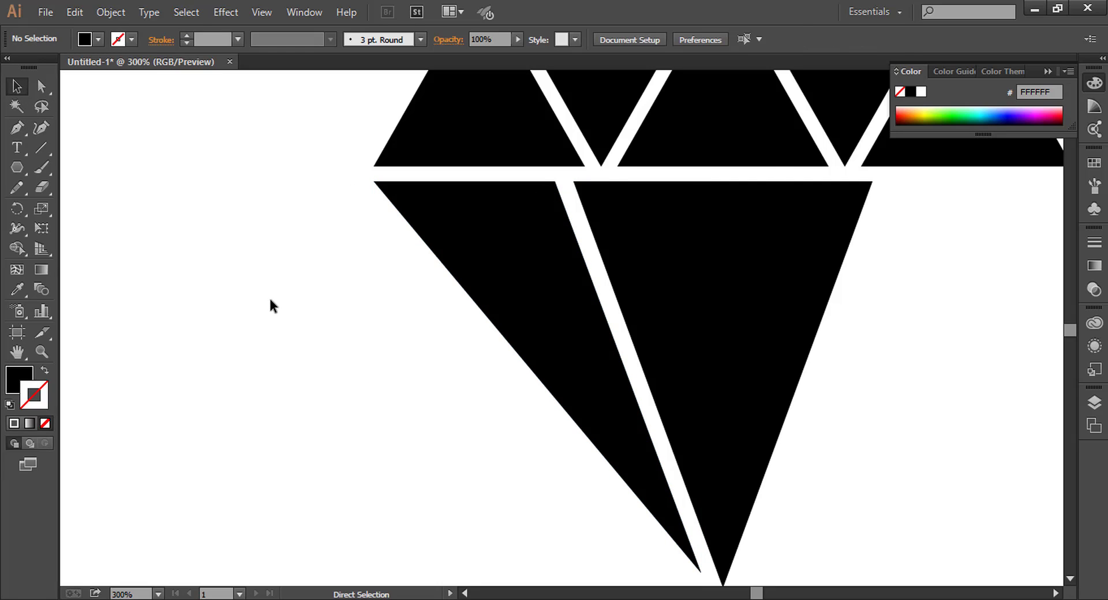
Make a vertically reflected copy of the lower-left facet via Object > Transform > Reflect
key(ctrl+1)
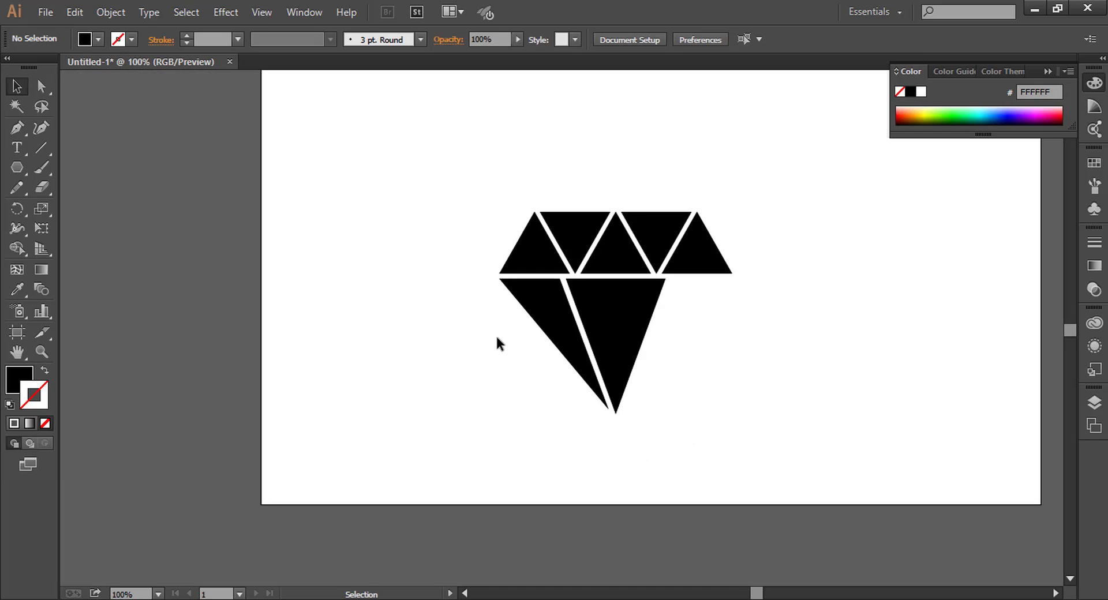
click(552, 329)
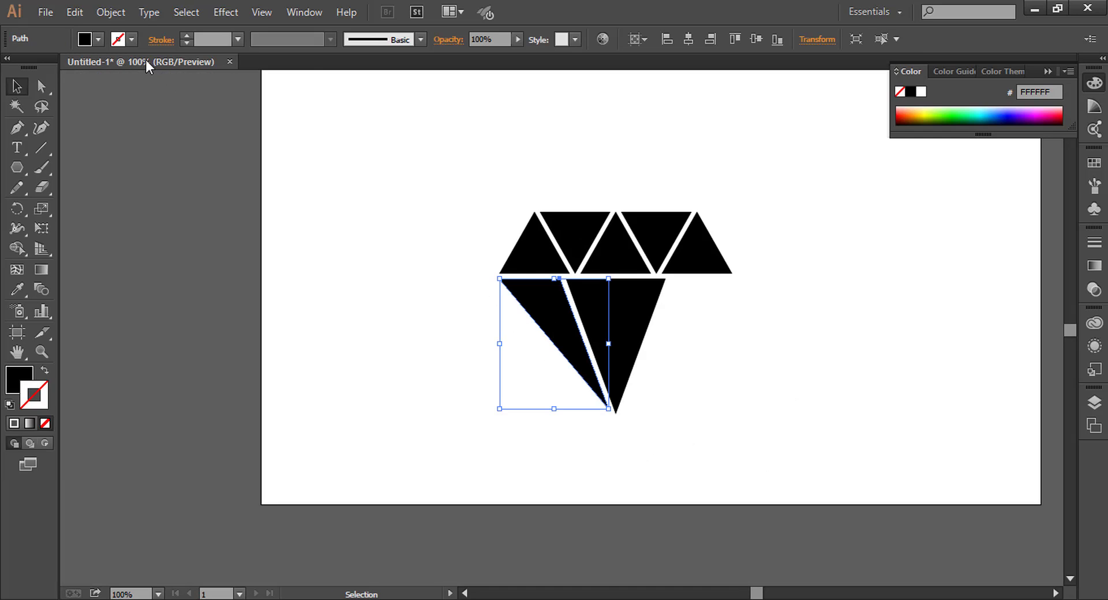
click(111, 12)
mouse_move(283, 36)
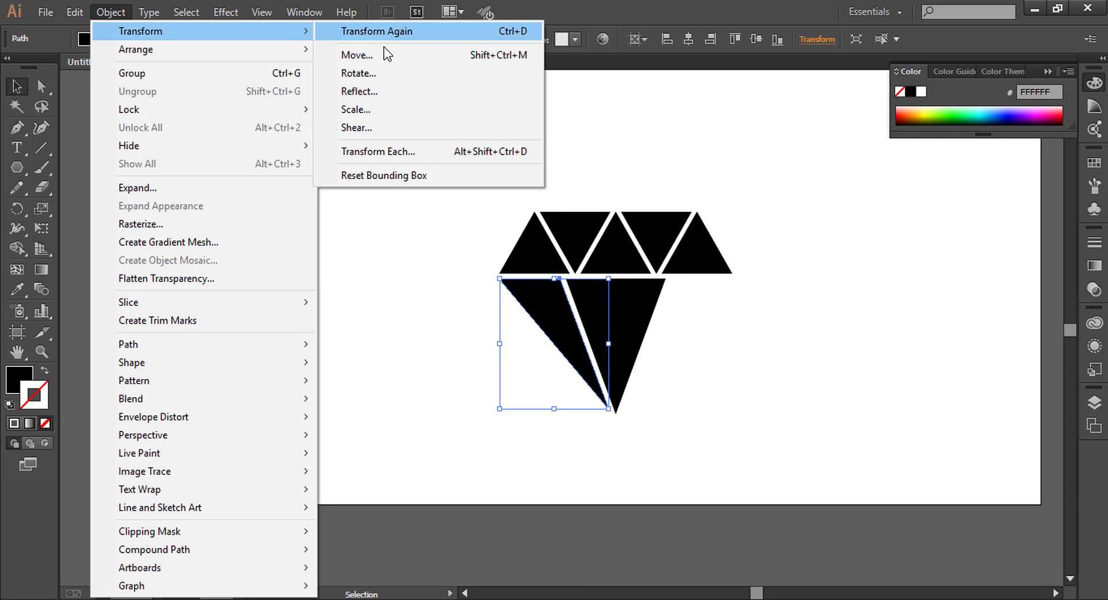
click(406, 91)
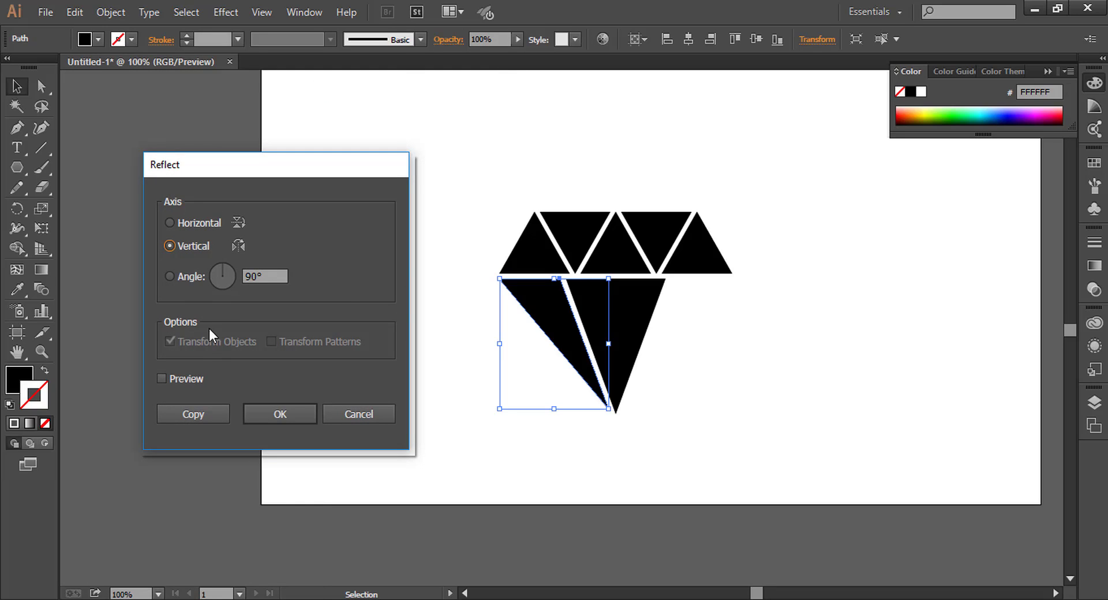
click(185, 376)
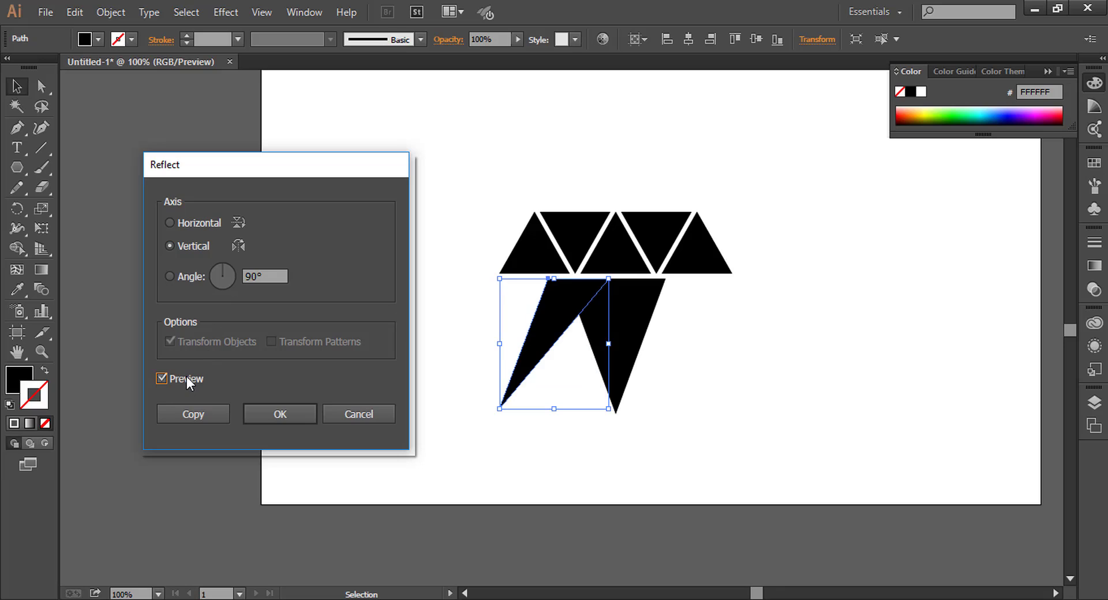
click(207, 415)
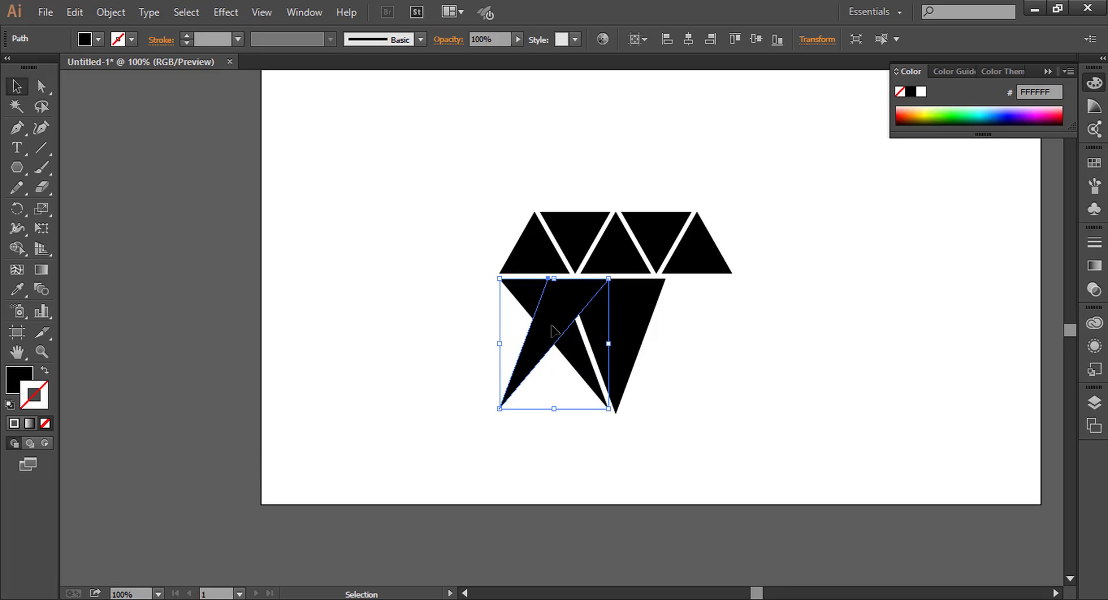
Move the mirrored copy to the diamond's lower right and select every piece
drag(552, 329, 677, 328)
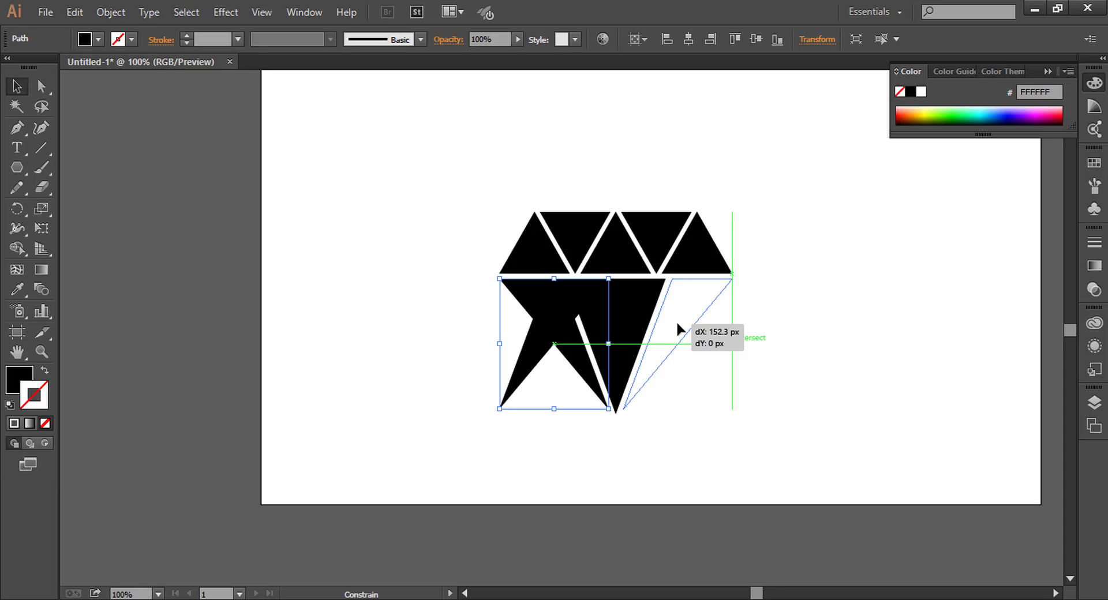
drag(678, 328, 678, 328)
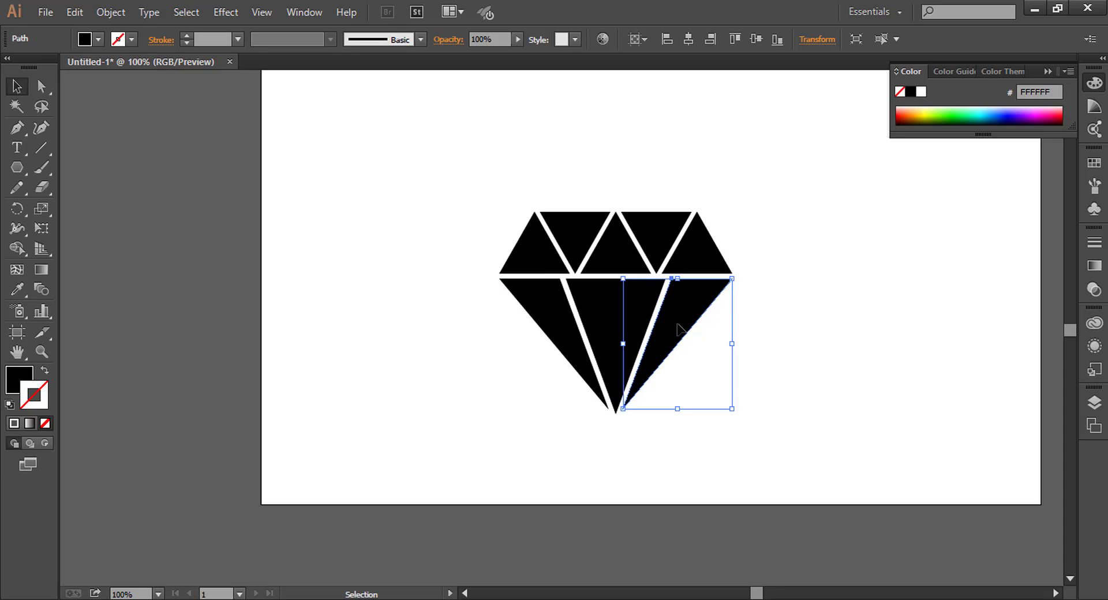
click(844, 343)
drag(430, 162, 837, 426)
Fill all diamond triangles with gold #E5BD3E using the Color Picker, then reselect them
click(842, 320)
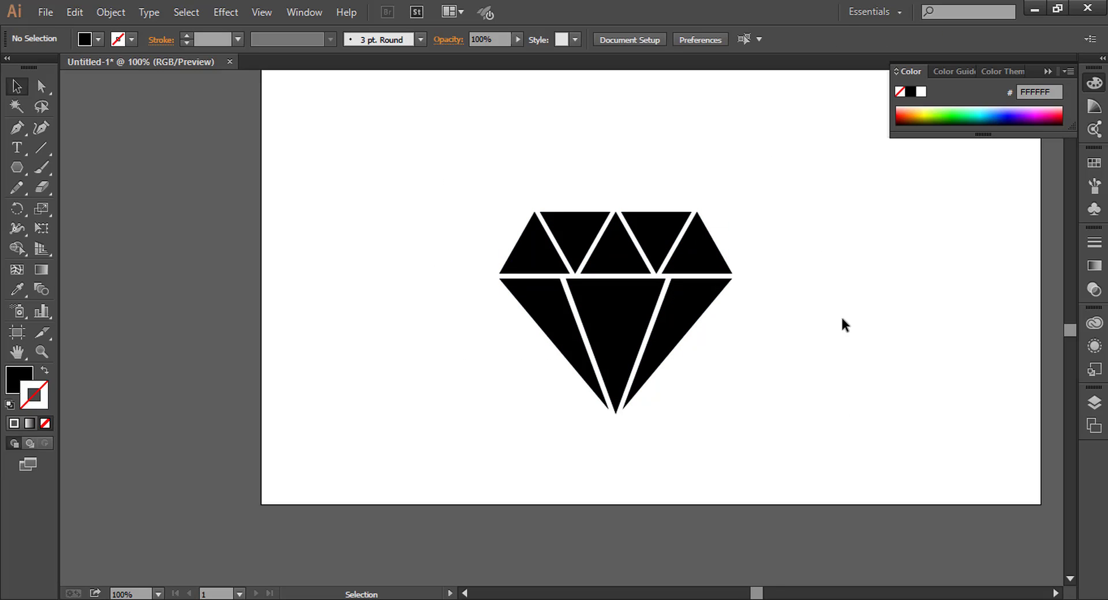
drag(417, 172, 843, 427)
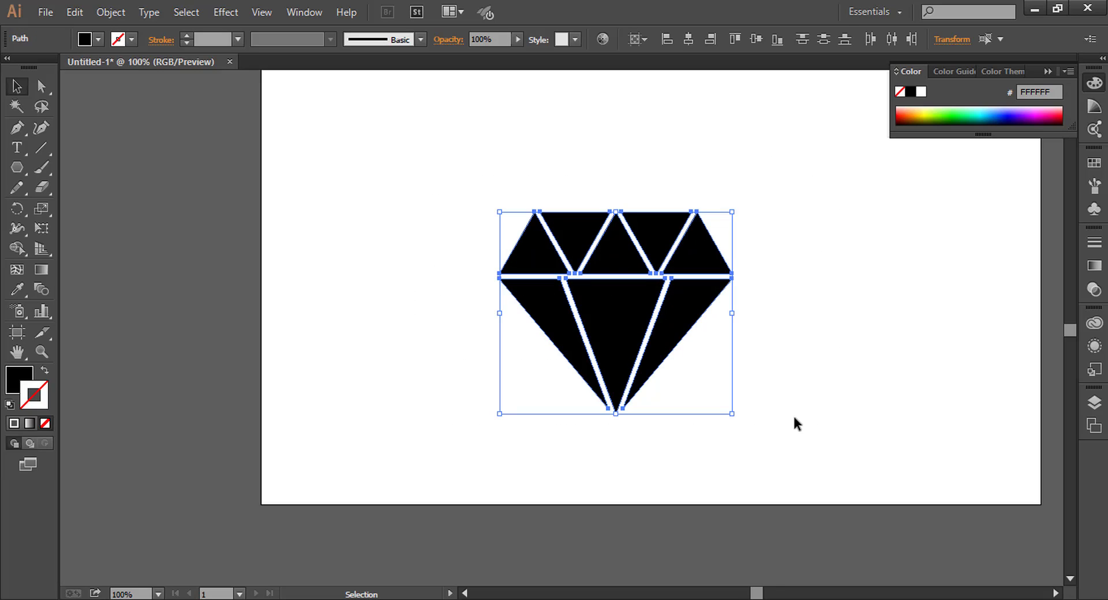
double_click(23, 378)
click(556, 504)
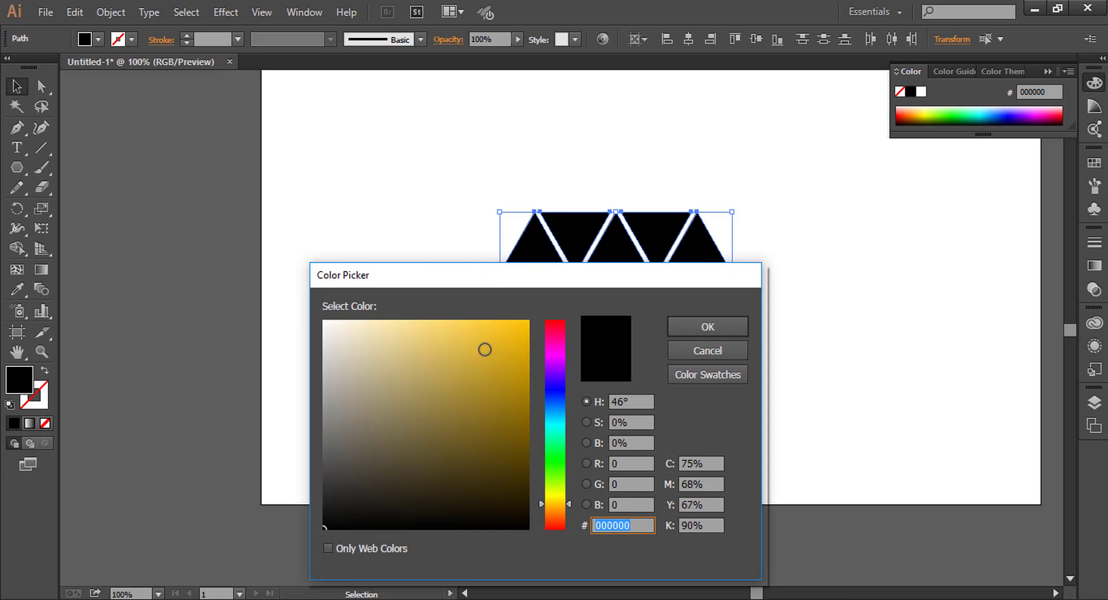
click(474, 341)
click(707, 327)
click(387, 222)
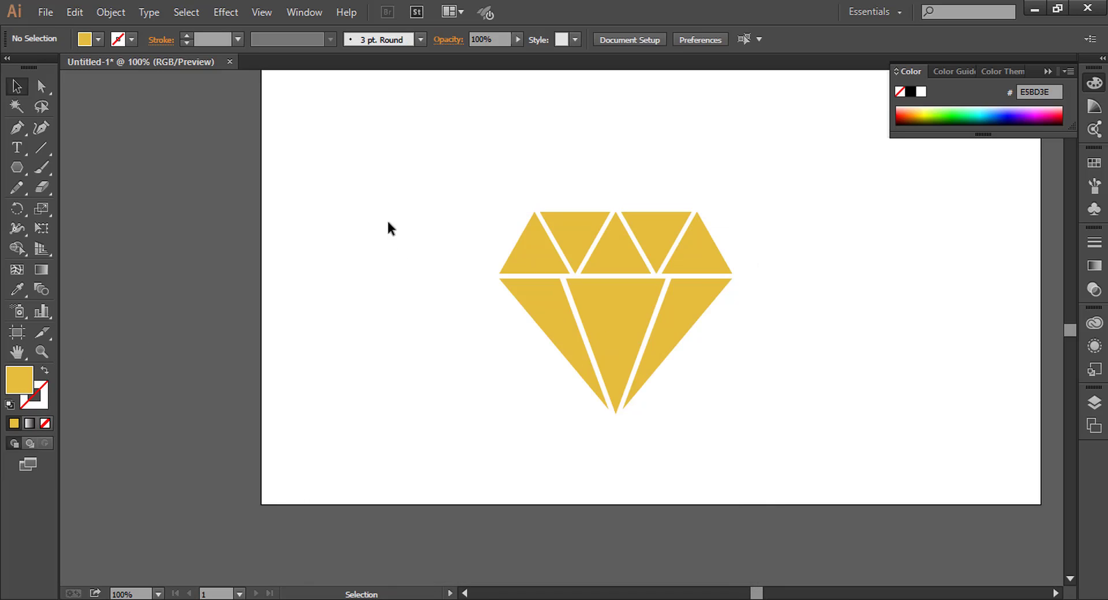
drag(381, 188, 803, 422)
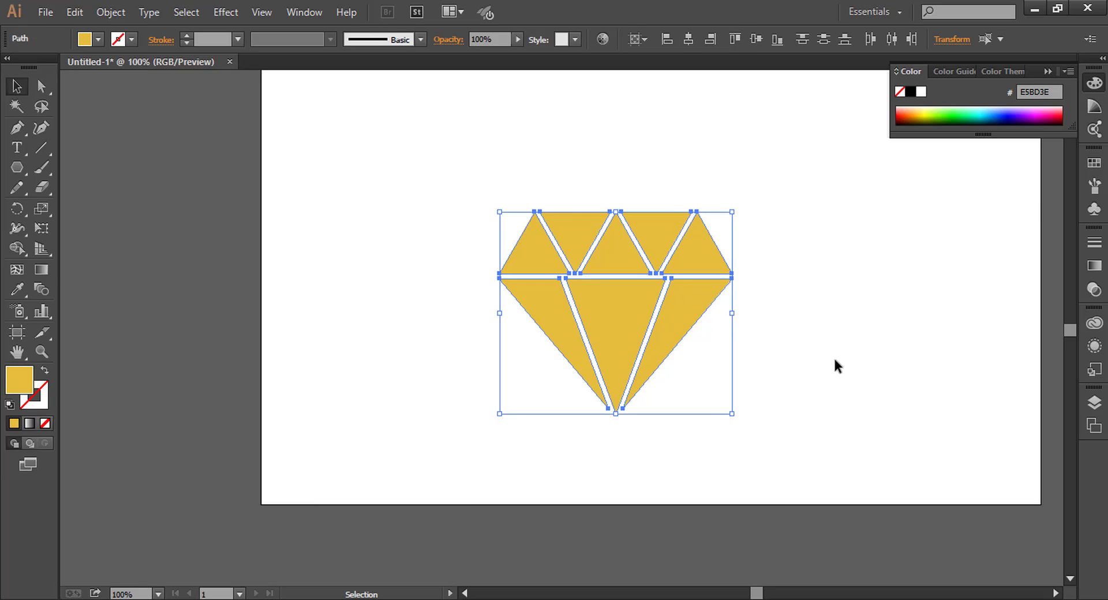
Show the Swatches panel and open the Gradients > Metals swatch library
click(1094, 165)
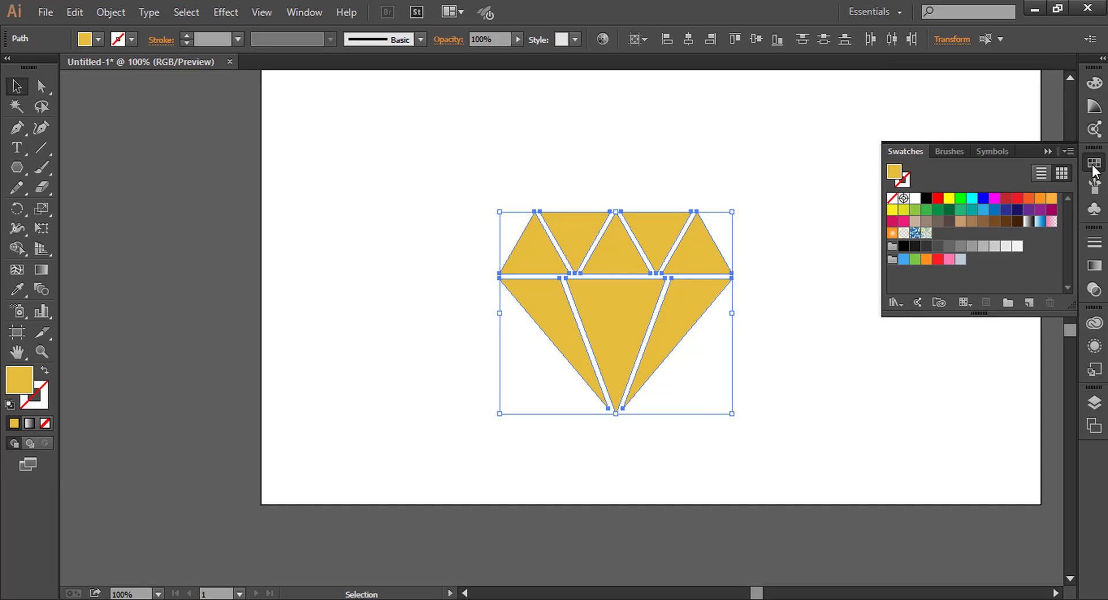
click(902, 308)
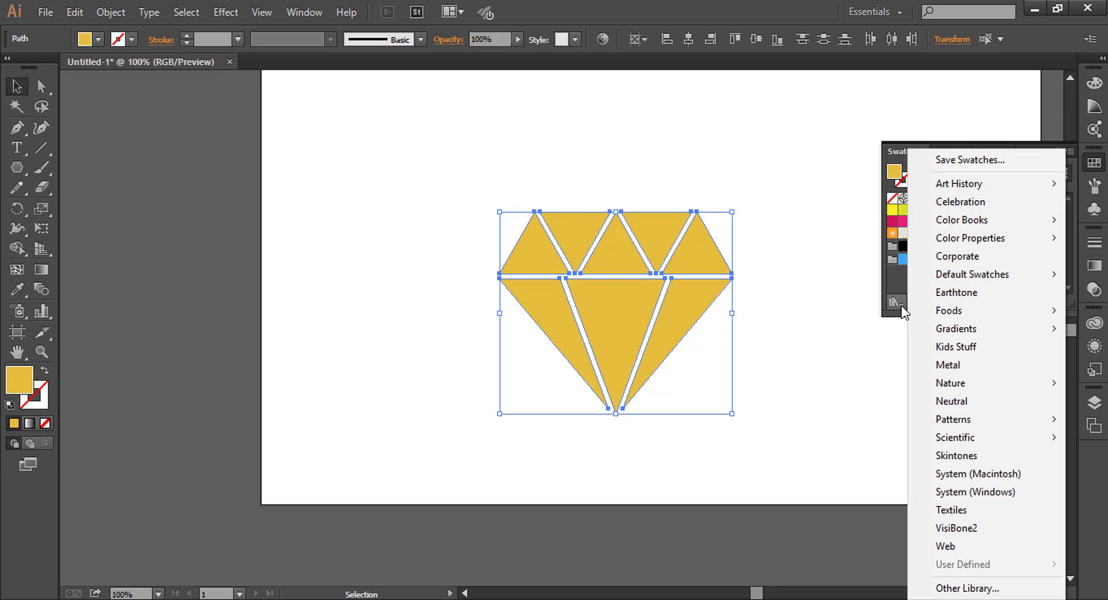
mouse_move(952, 327)
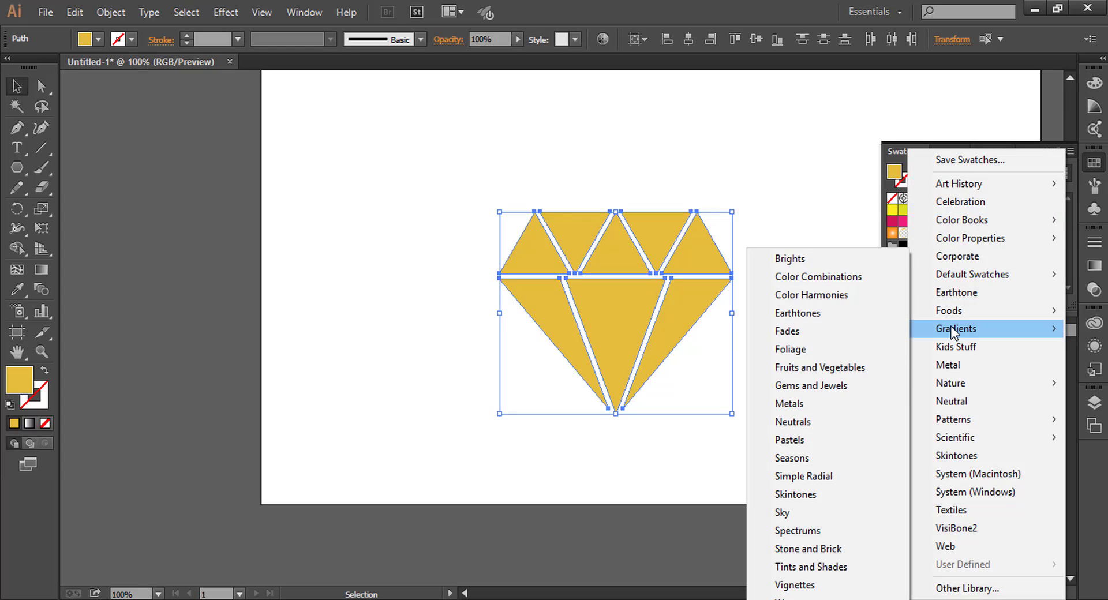
click(816, 407)
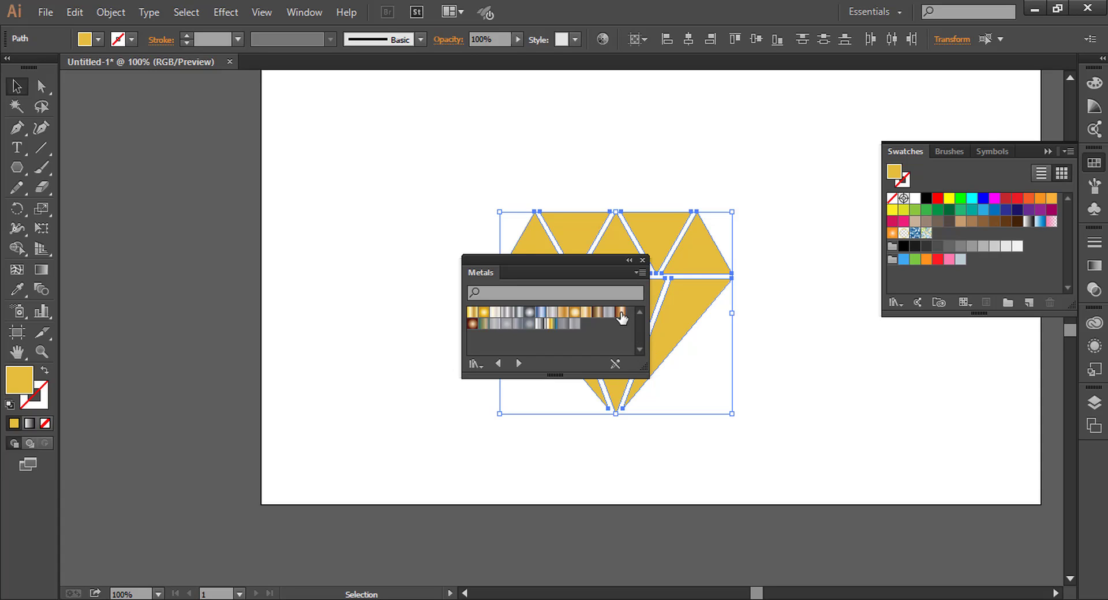
Try copper and gold metal gradients on the diamond, then undo back to flat gold
click(621, 315)
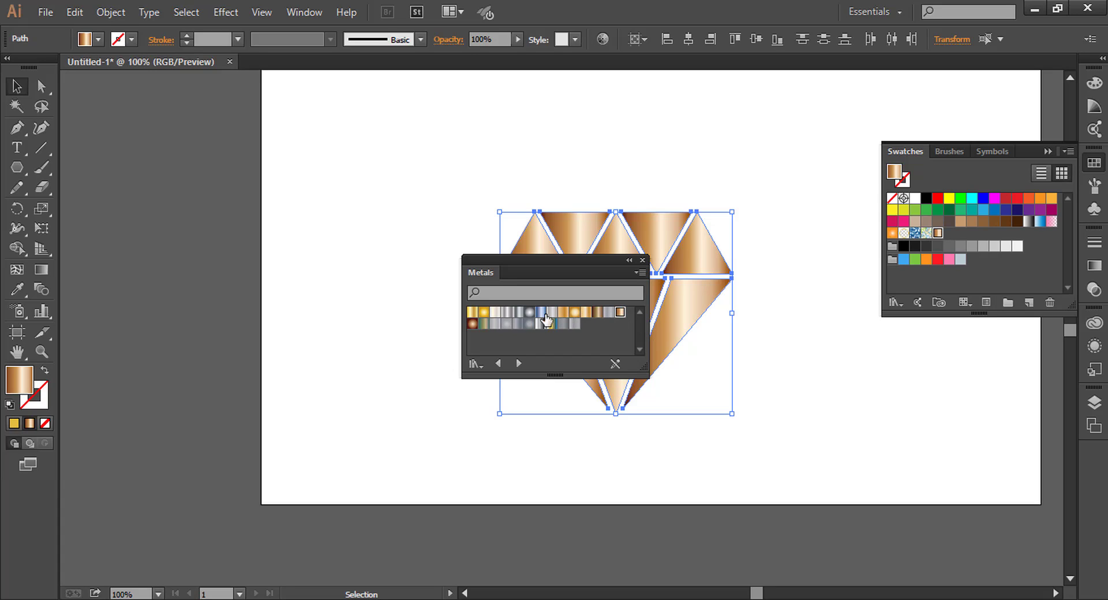
click(472, 313)
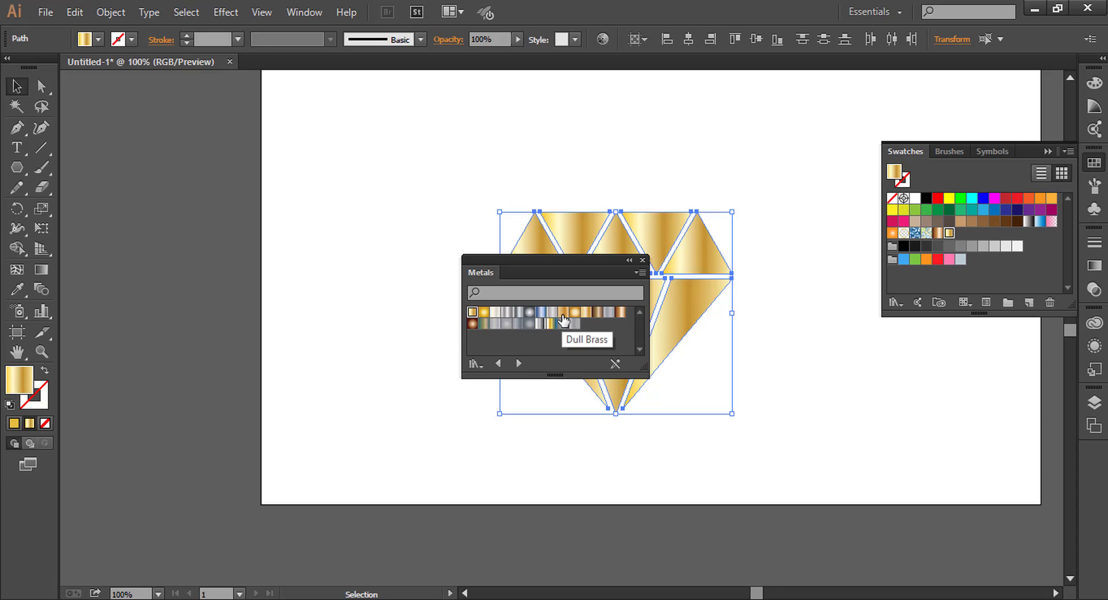
click(643, 260)
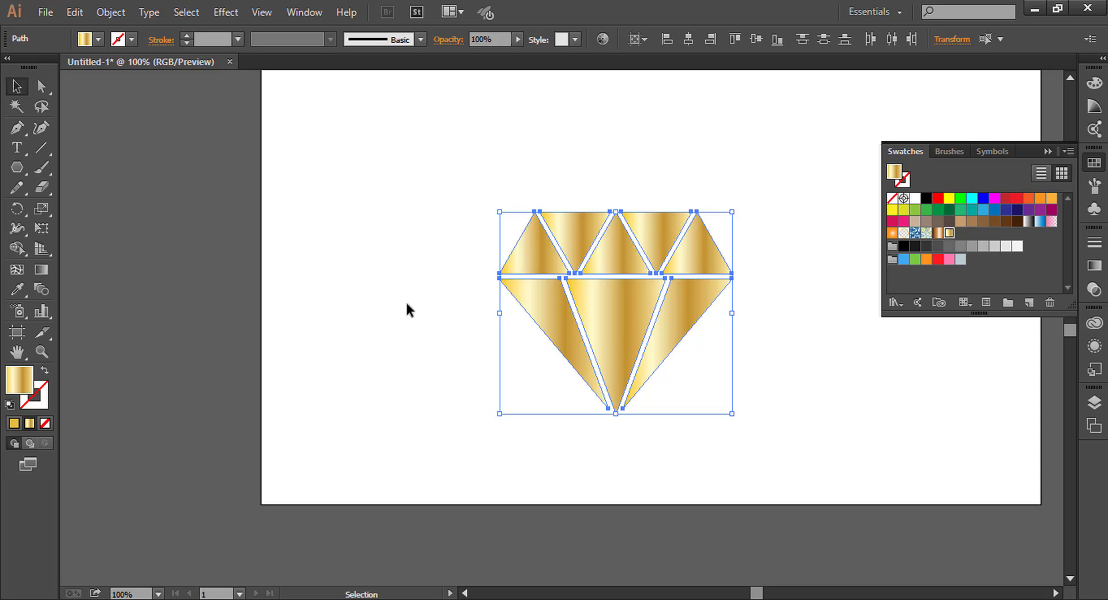
key(ctrl+z)
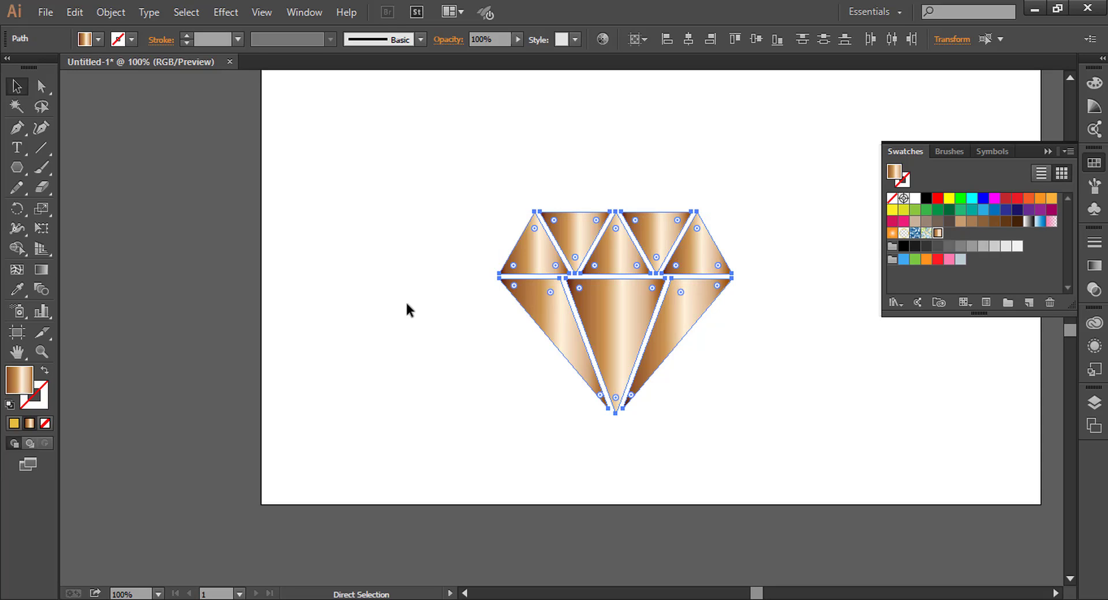
Undo the copper gradient and combine the diamond's triangles into one compound path
key(ctrl+z)
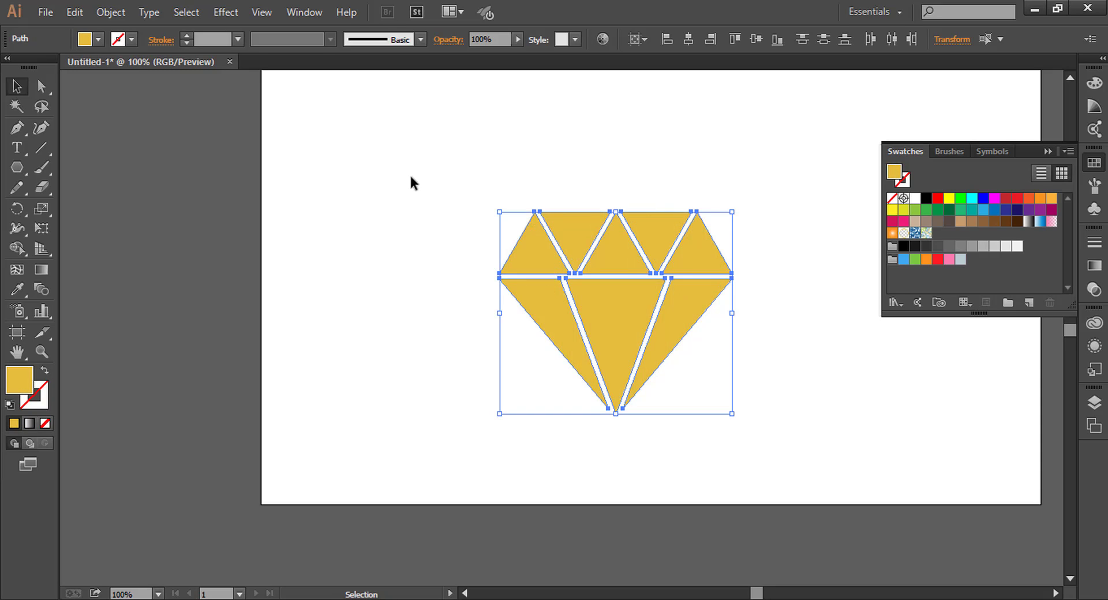
click(110, 12)
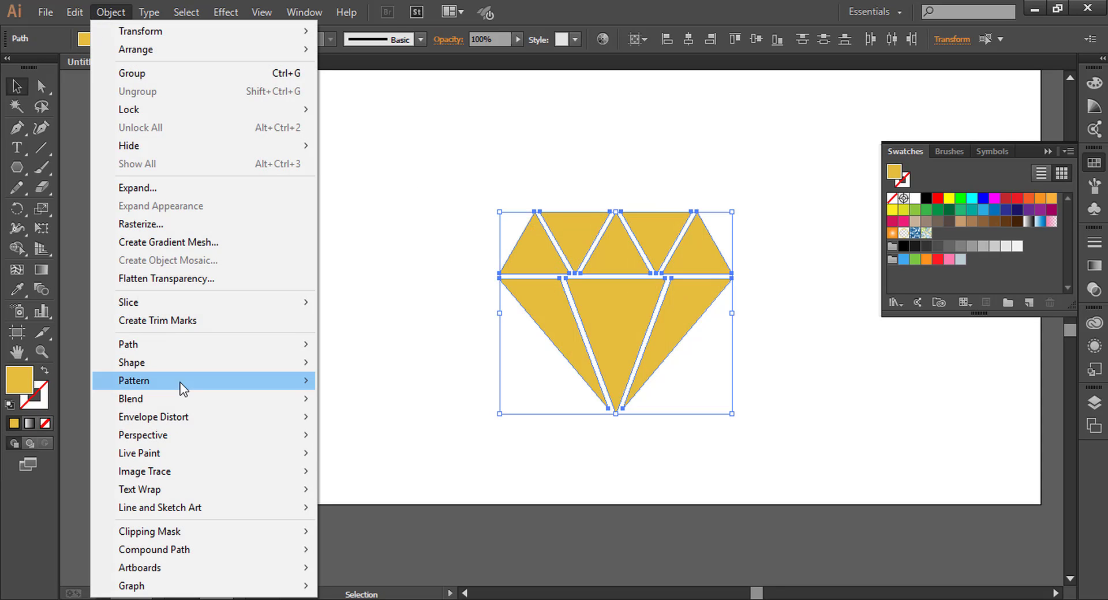
mouse_move(258, 536)
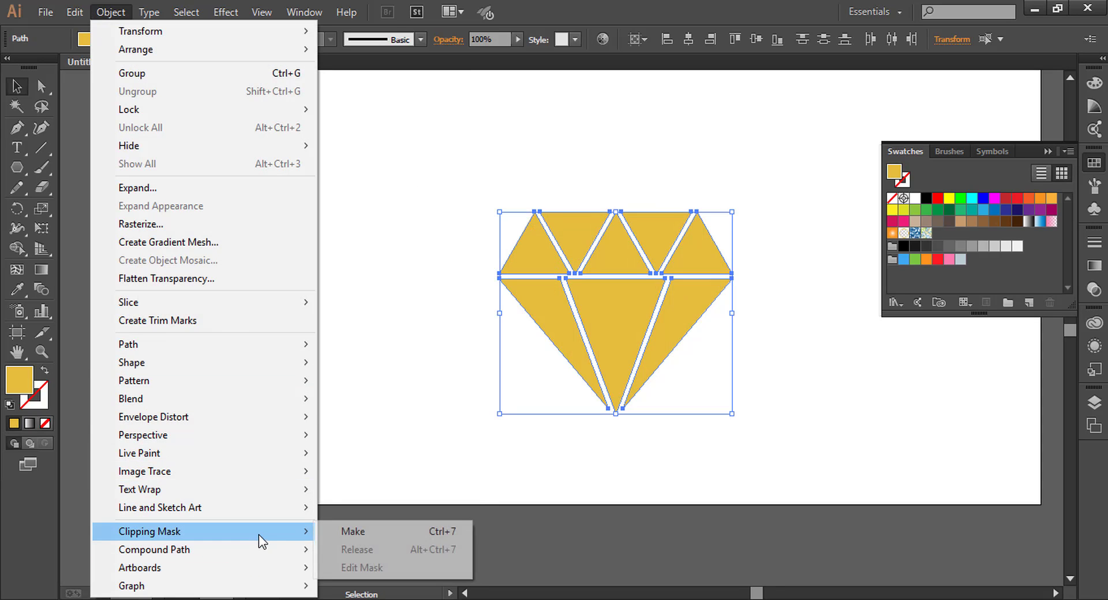
click(325, 552)
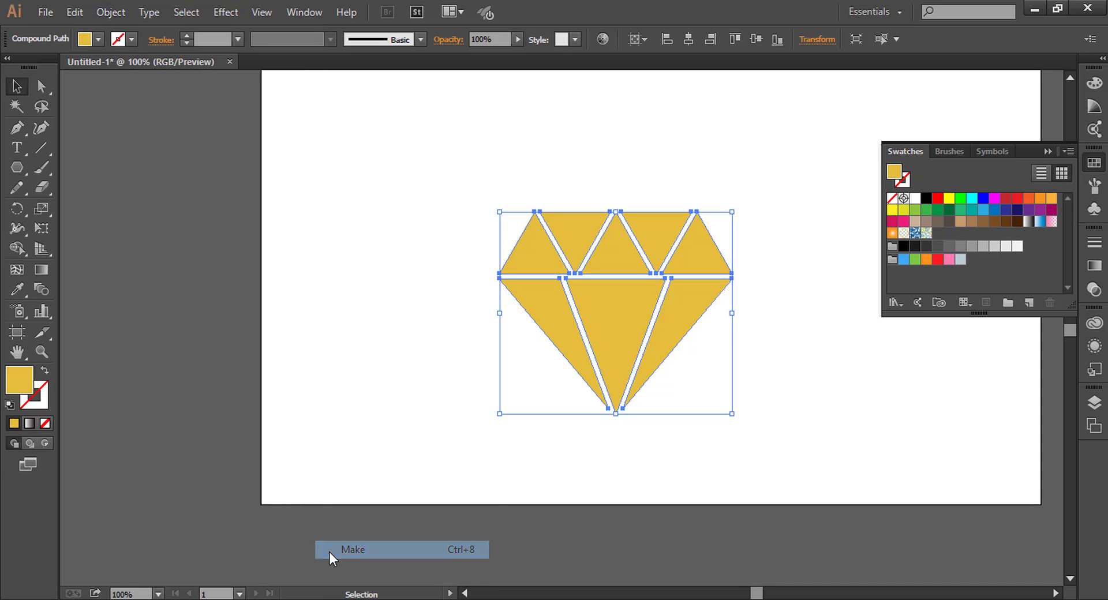
click(419, 306)
click(549, 258)
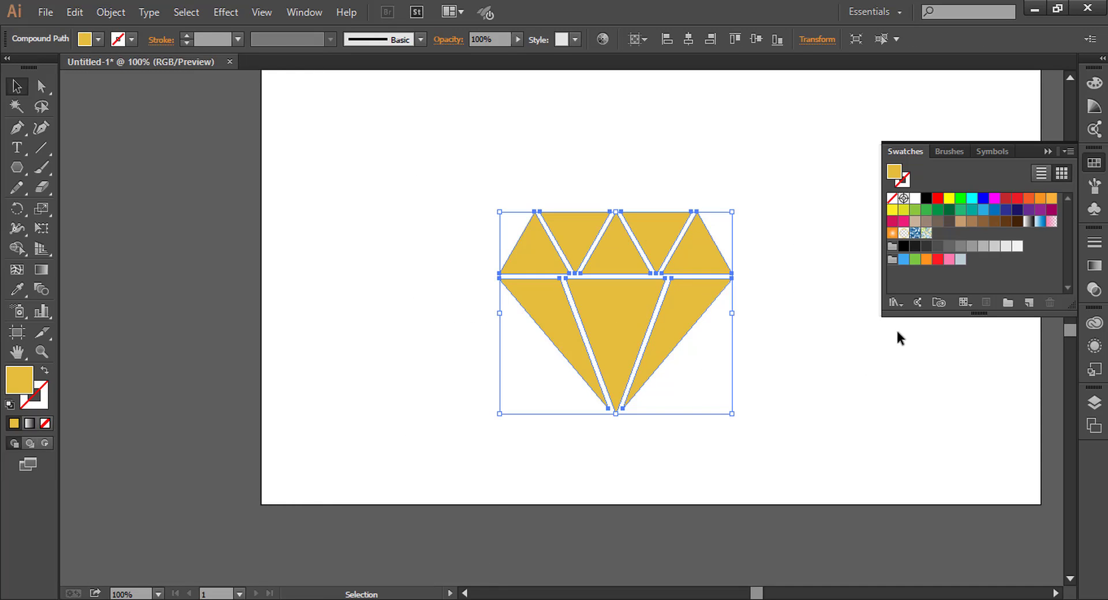
Fill the compound diamond with the gold swatch from the Metals gradient library
click(900, 306)
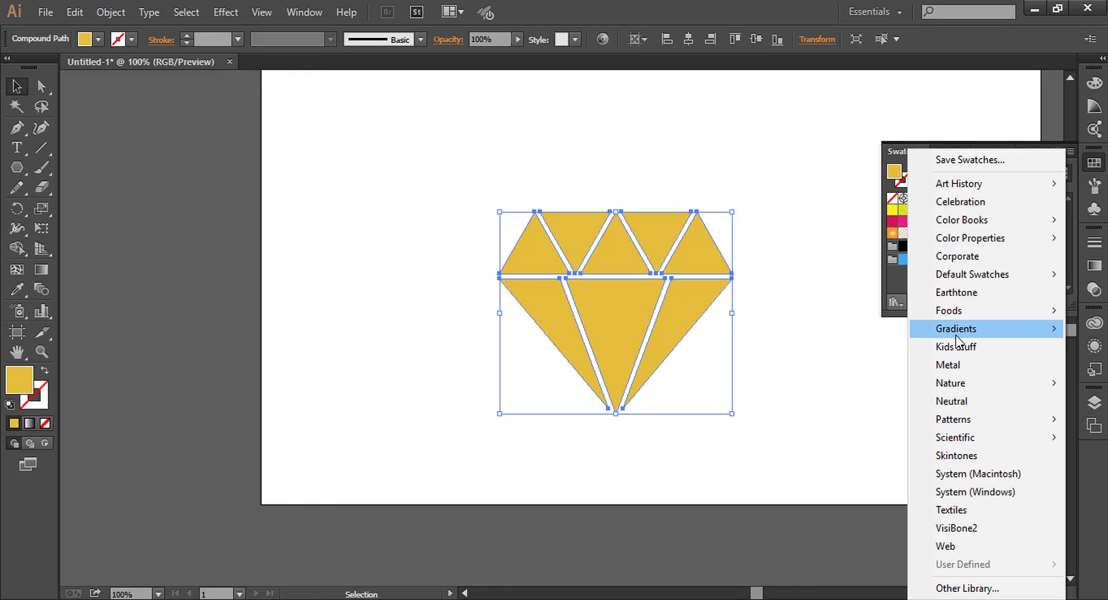
mouse_move(956, 334)
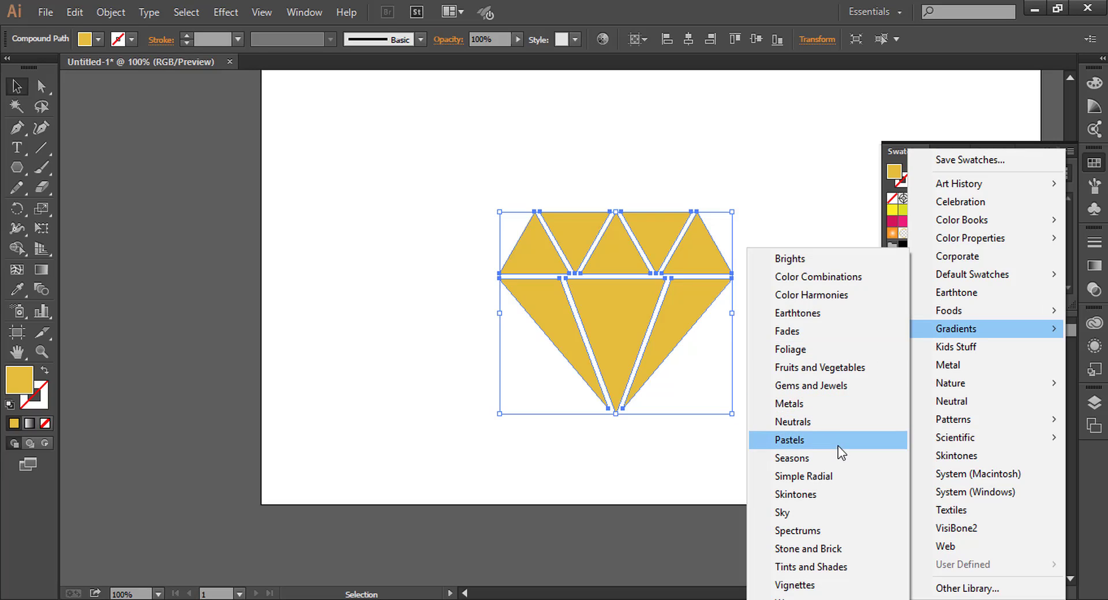
click(824, 402)
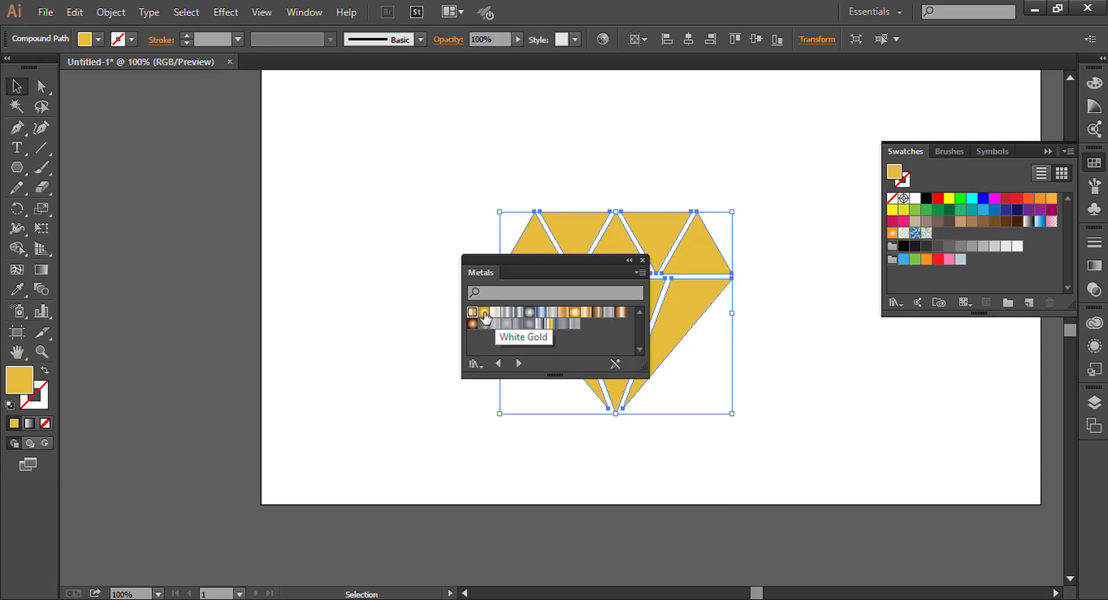
click(472, 313)
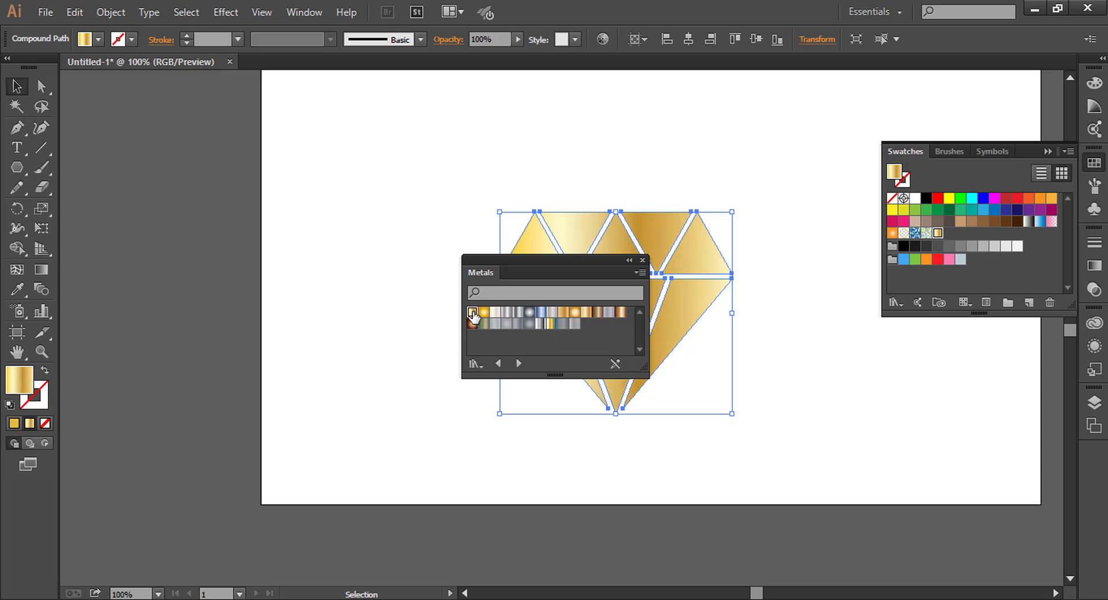
click(642, 260)
click(416, 259)
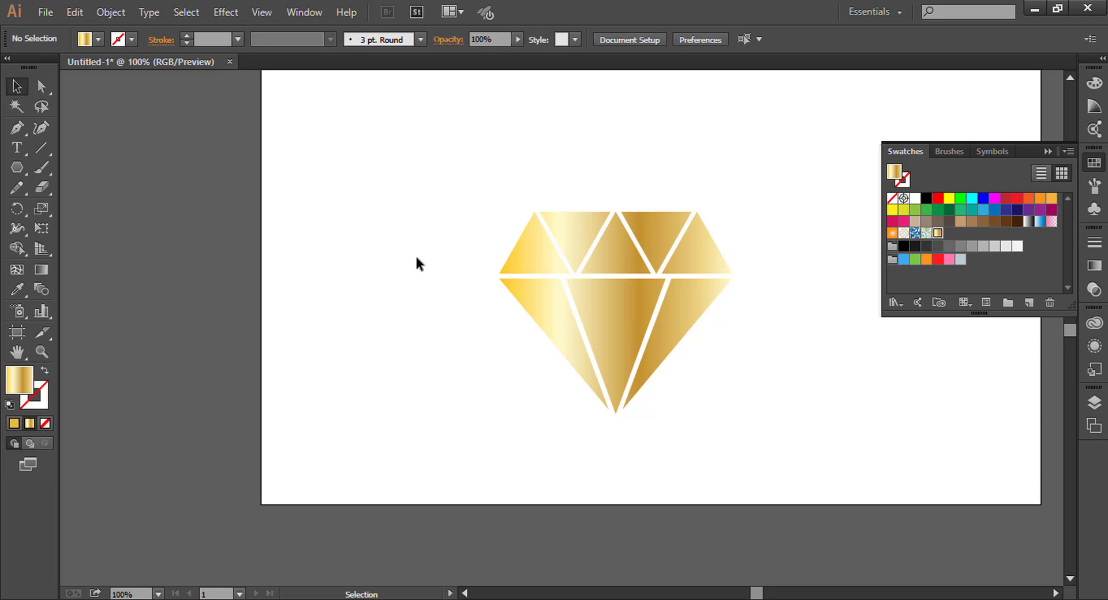
Draw a rectangle covering the whole artboard
drag(17, 168, 57, 169)
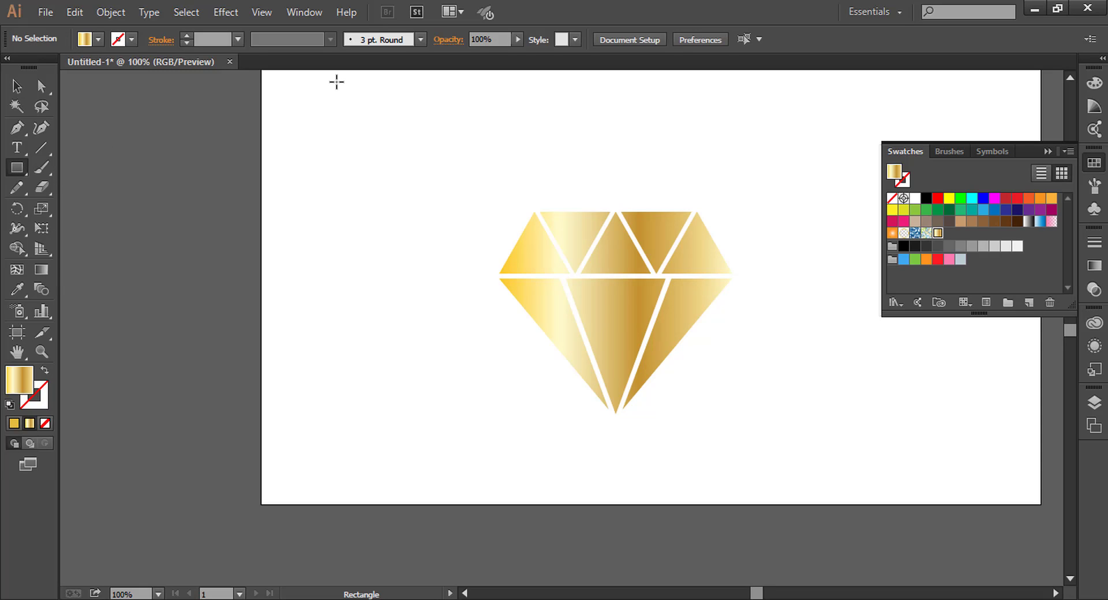
key(ctrl+minus)
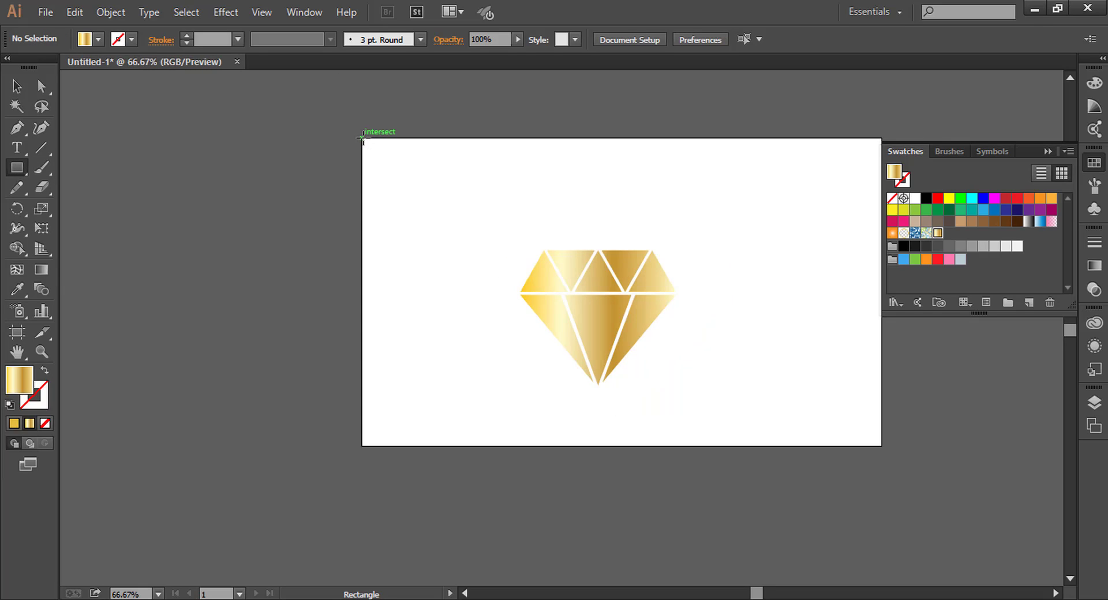
drag(362, 138, 882, 445)
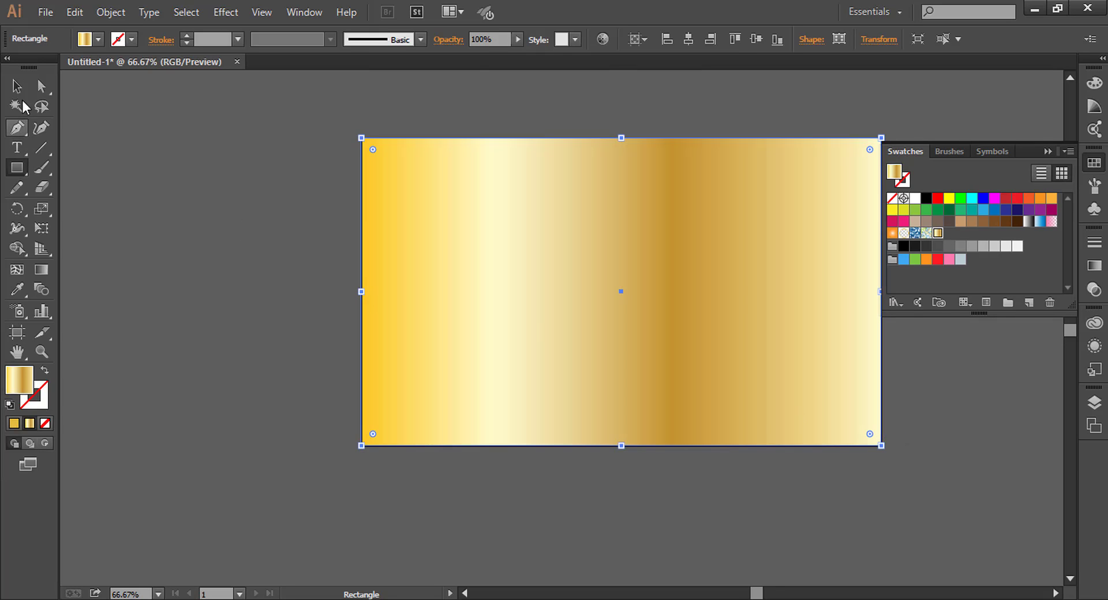
Give the rectangle a dark charcoal #353535 fill
click(17, 86)
double_click(25, 393)
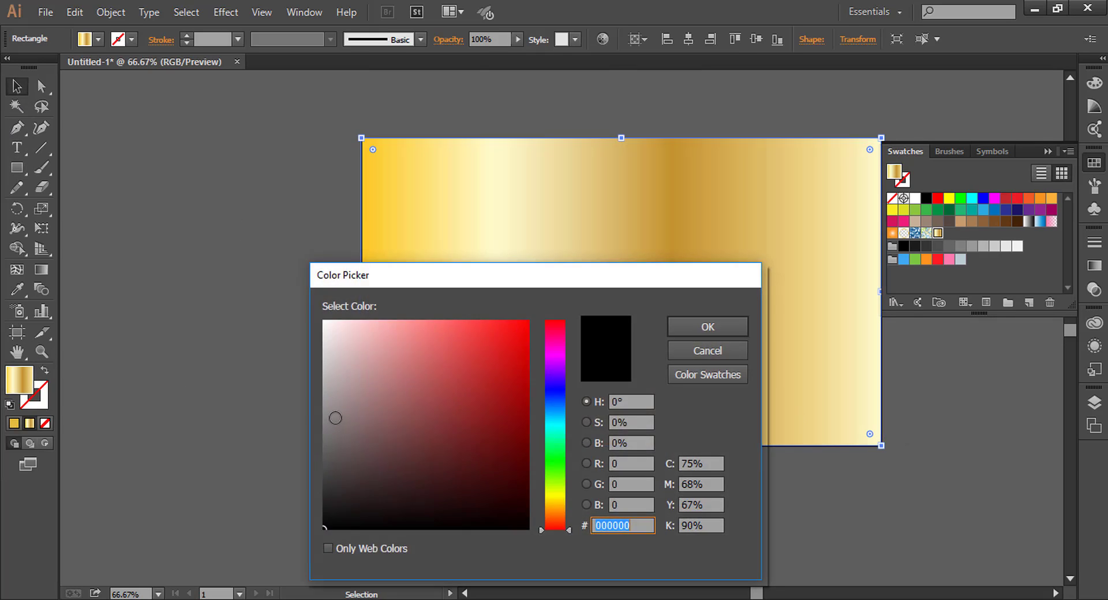
drag(346, 440, 324, 486)
click(708, 327)
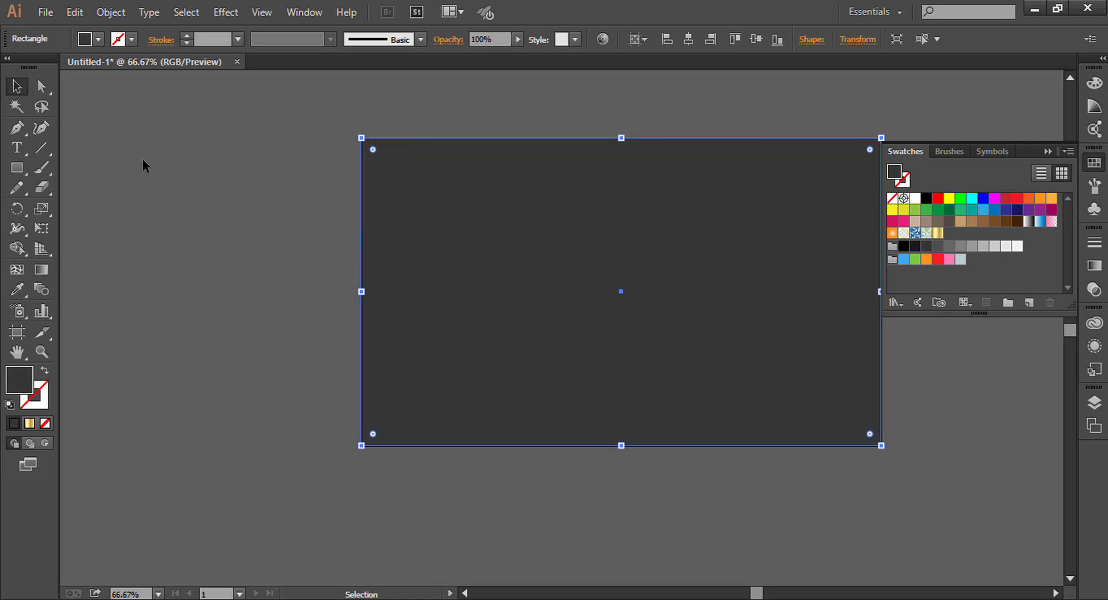
Send the rectangle behind the diamond and fit the artboard to the window
right_click(390, 162)
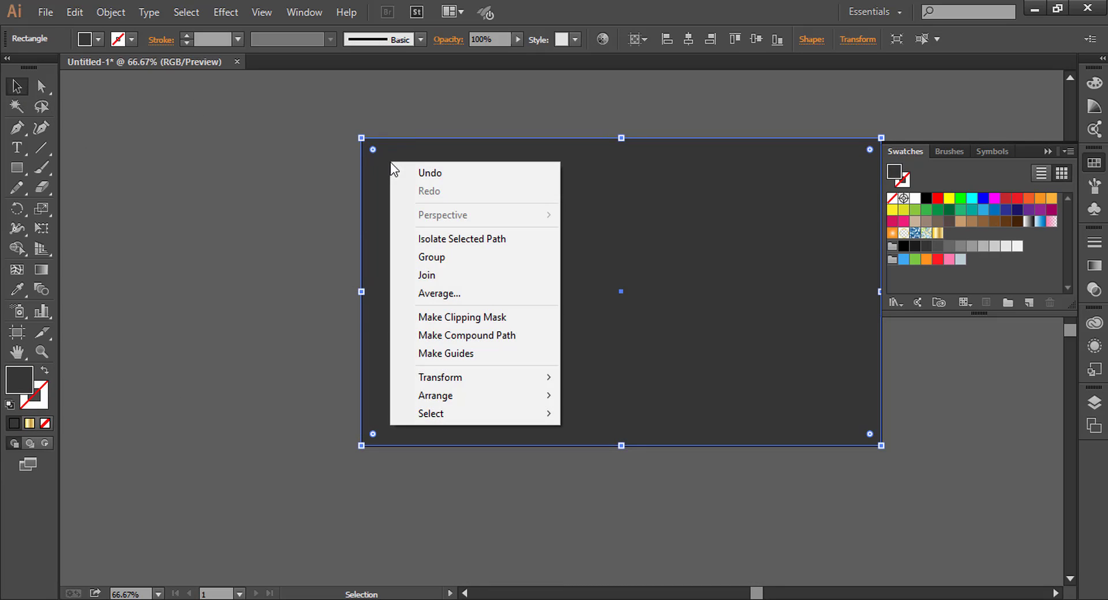
mouse_move(503, 402)
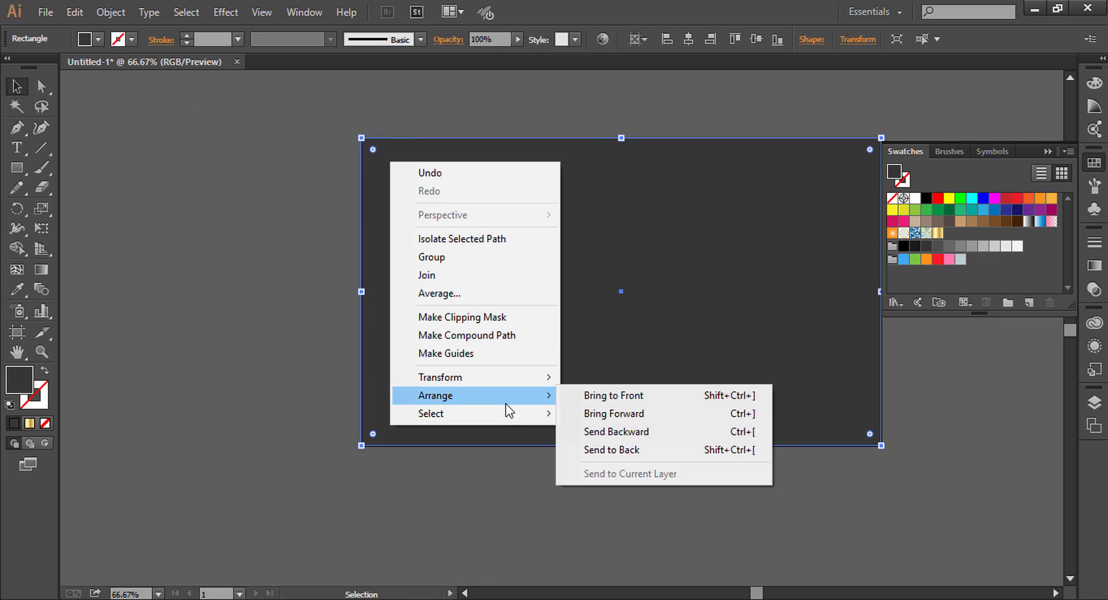
click(670, 450)
click(268, 240)
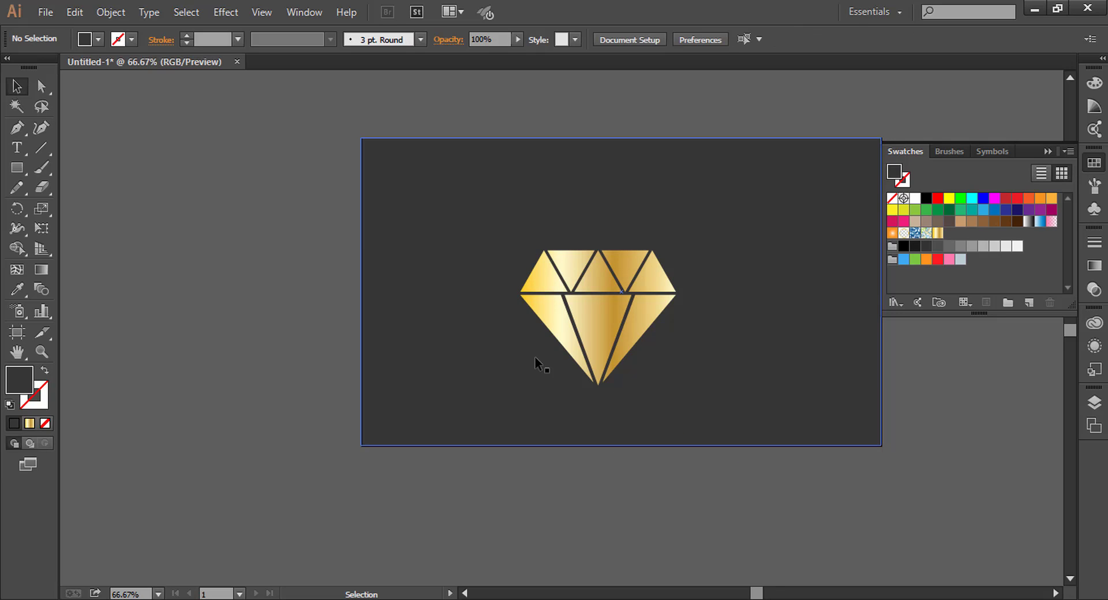
key(ctrl+minus)
key(ctrl+0)
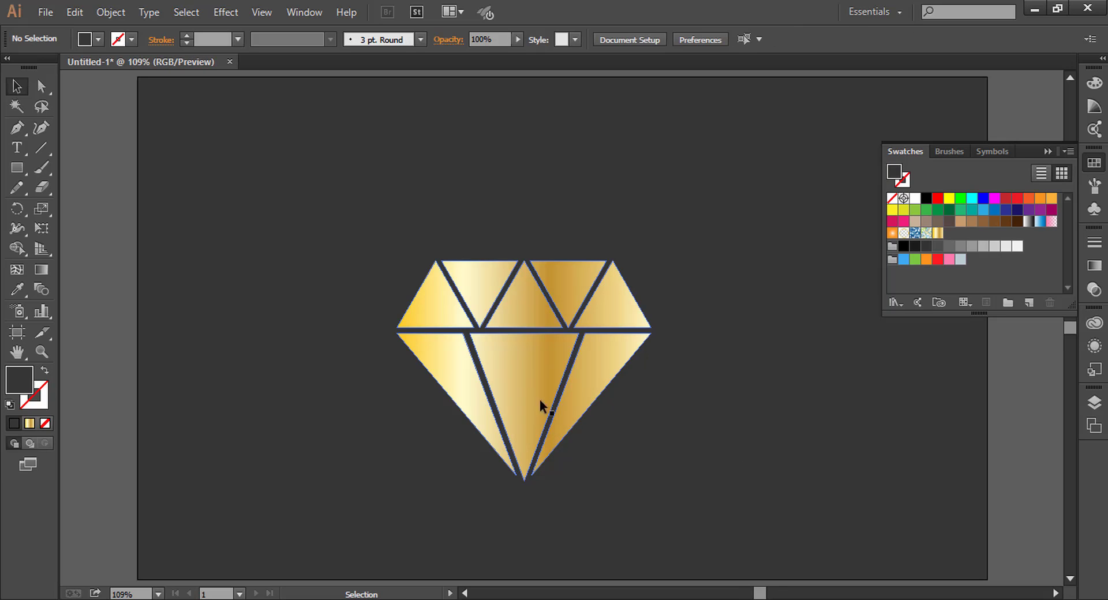